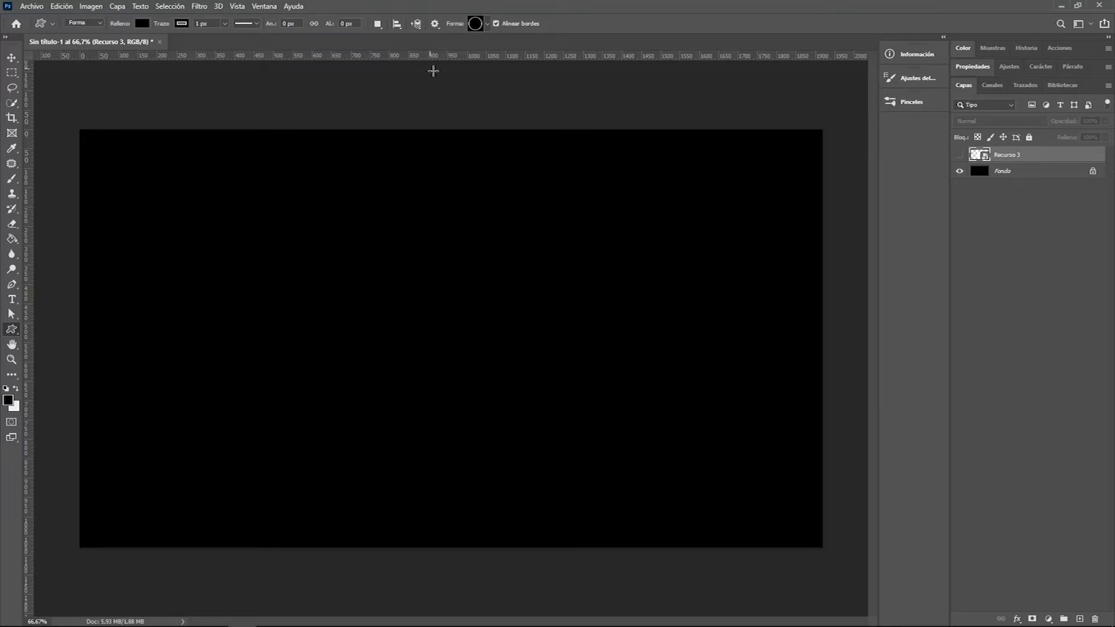
# Select the black Fondo layer and keep the Custom Shape tool active
pyautogui.click(995, 171)
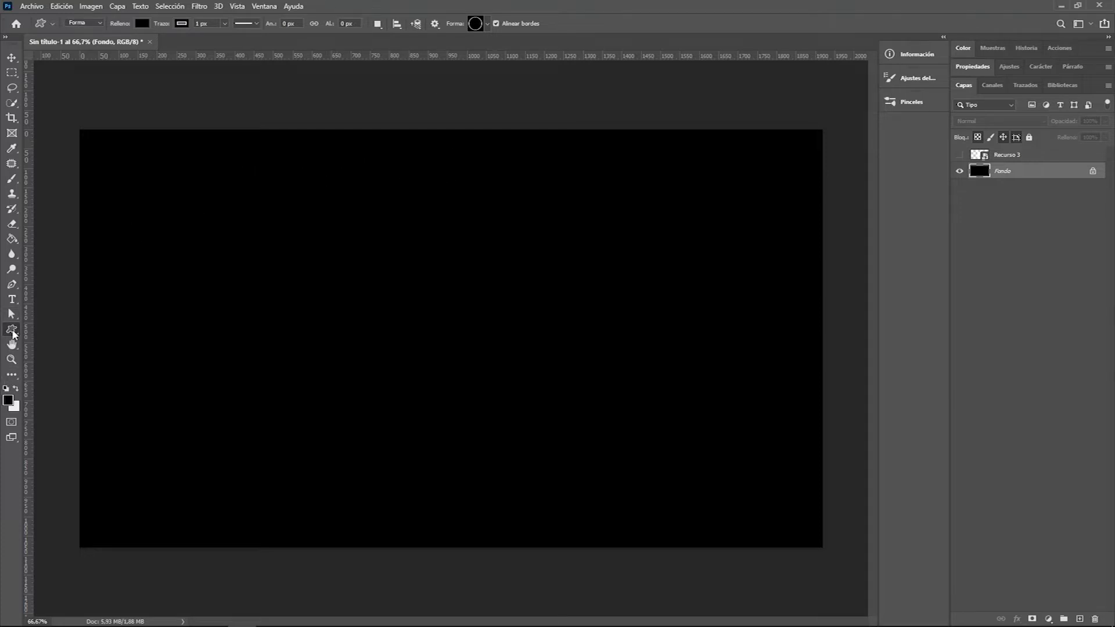
pyautogui.rightClick(13, 332)
pyautogui.click(79, 397)
# Draw the thin circular-frame ring from the Shape picker across the canvas
pyautogui.click(488, 24)
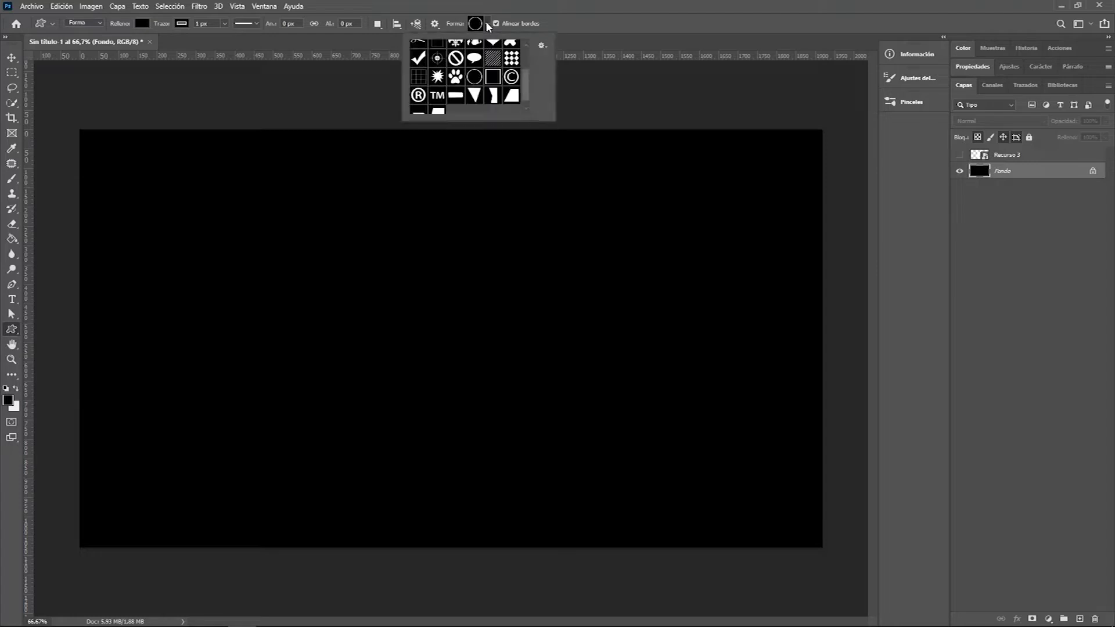
pyautogui.click(474, 77)
pyautogui.click(324, 177)
pyautogui.moveTo(326, 174)
pyautogui.mouseDown()
pyautogui.moveTo(492, 365)
pyautogui.moveTo(696, 522)
pyautogui.moveTo(676, 507)
pyautogui.mouseUp()
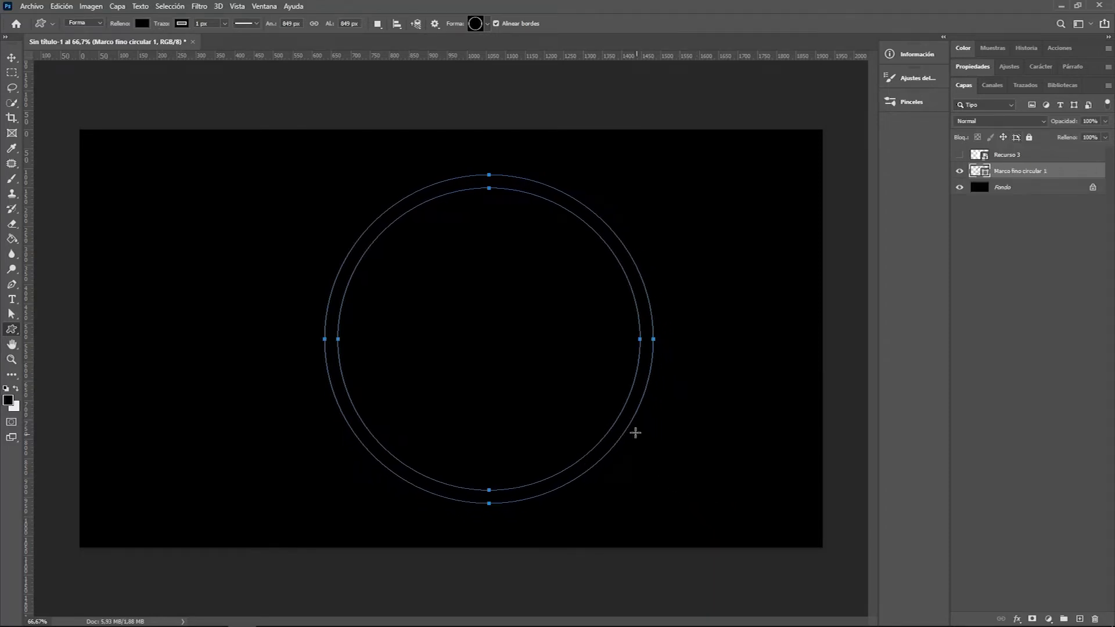
# Move the Marco fino circular 1 ring to the canvas centre
pyautogui.press('v')
pyautogui.moveTo(642, 379); pyautogui.dragTo(608, 336)
pyautogui.hotkey('ctrl', 't')
pyautogui.press('Return')
pyautogui.click(418, 232)
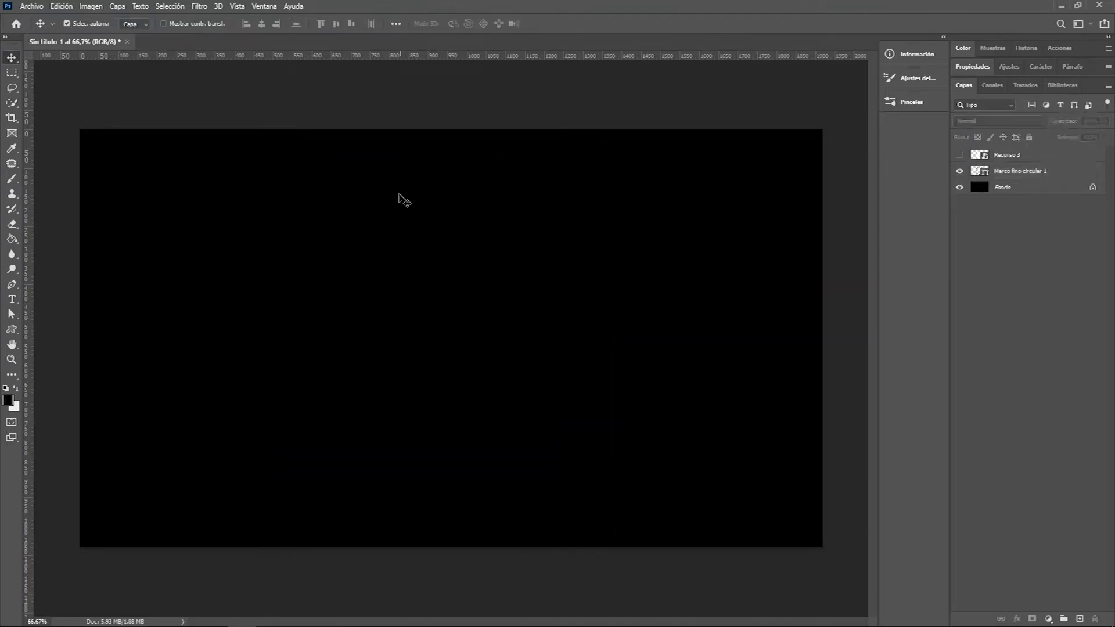
# Set the Marco fino circular 1 shape fill to white, leaving the stroke unchanged
pyautogui.click(1018, 172)
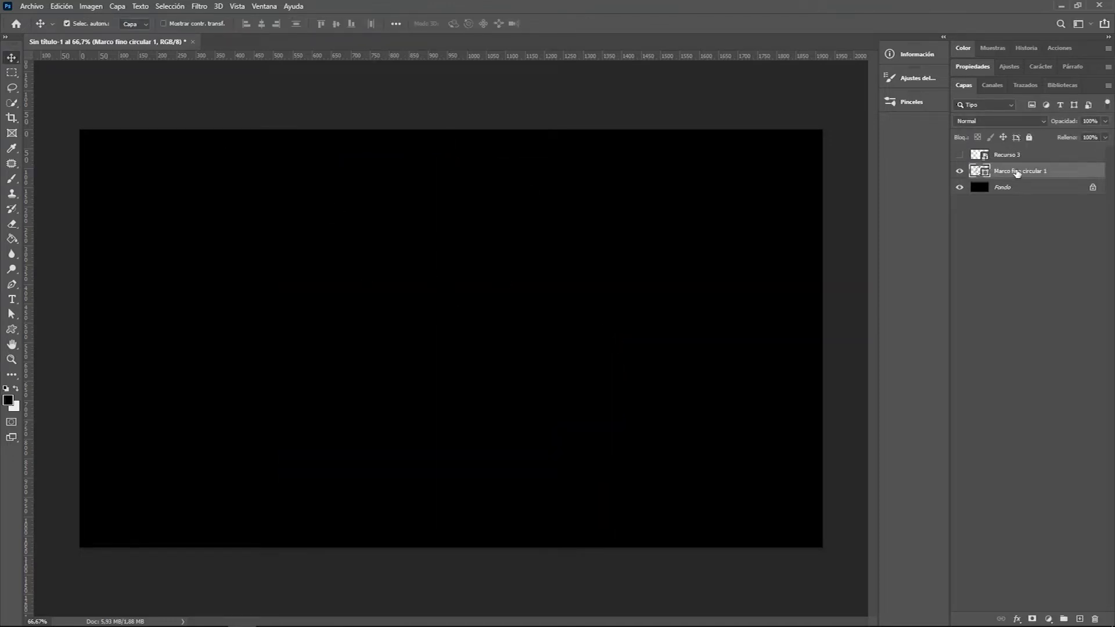
pyautogui.hotkey('ctrl', 't')
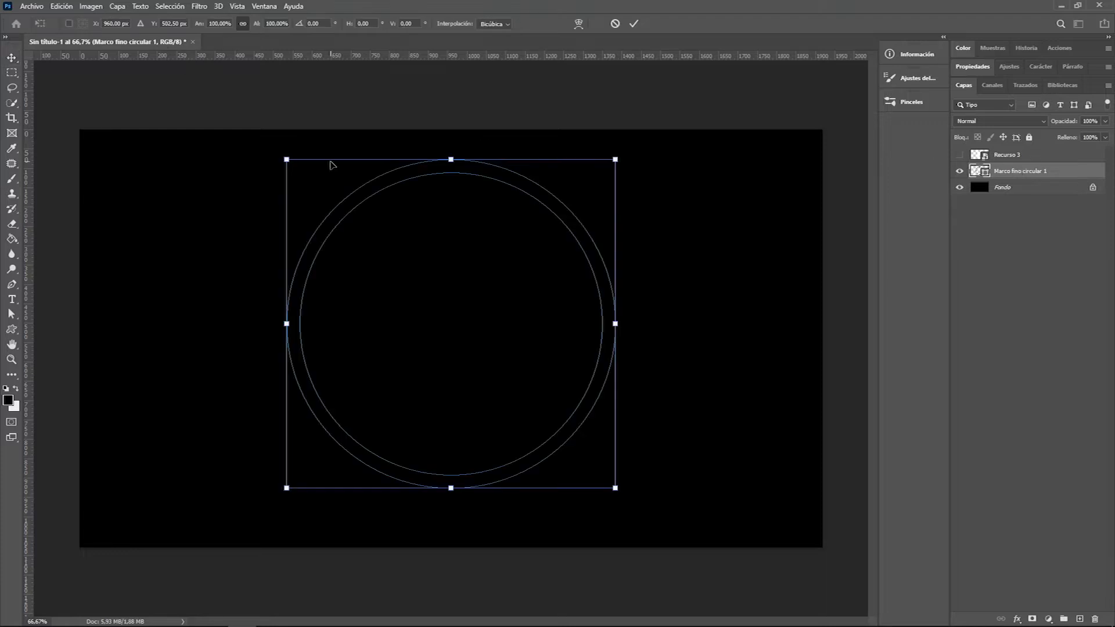
pyautogui.click(11, 330)
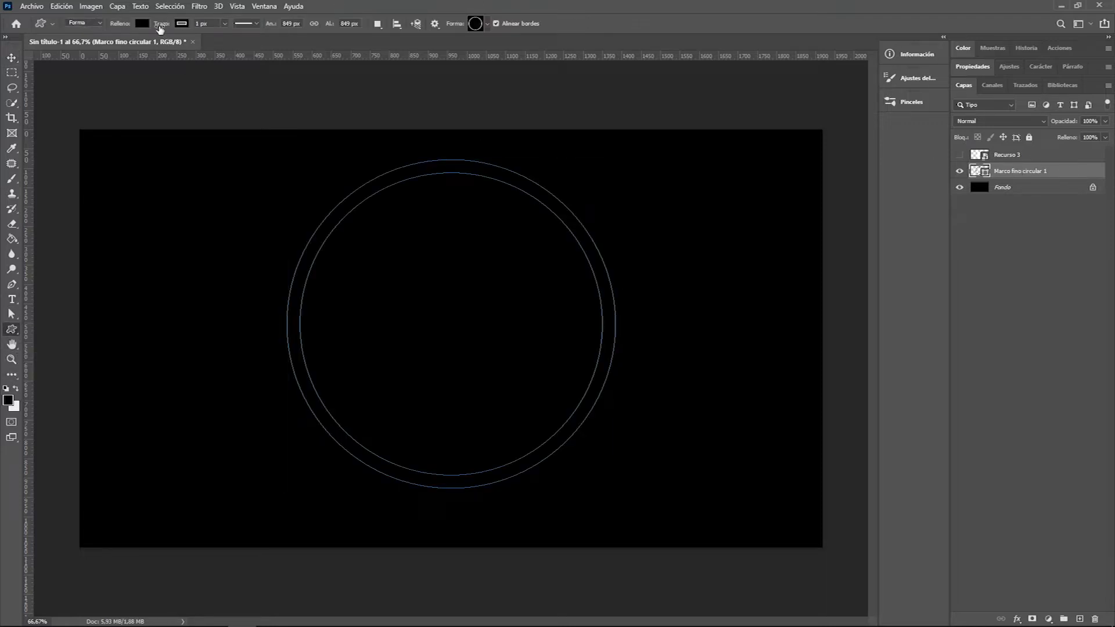
pyautogui.click(143, 24)
pyautogui.click(134, 85)
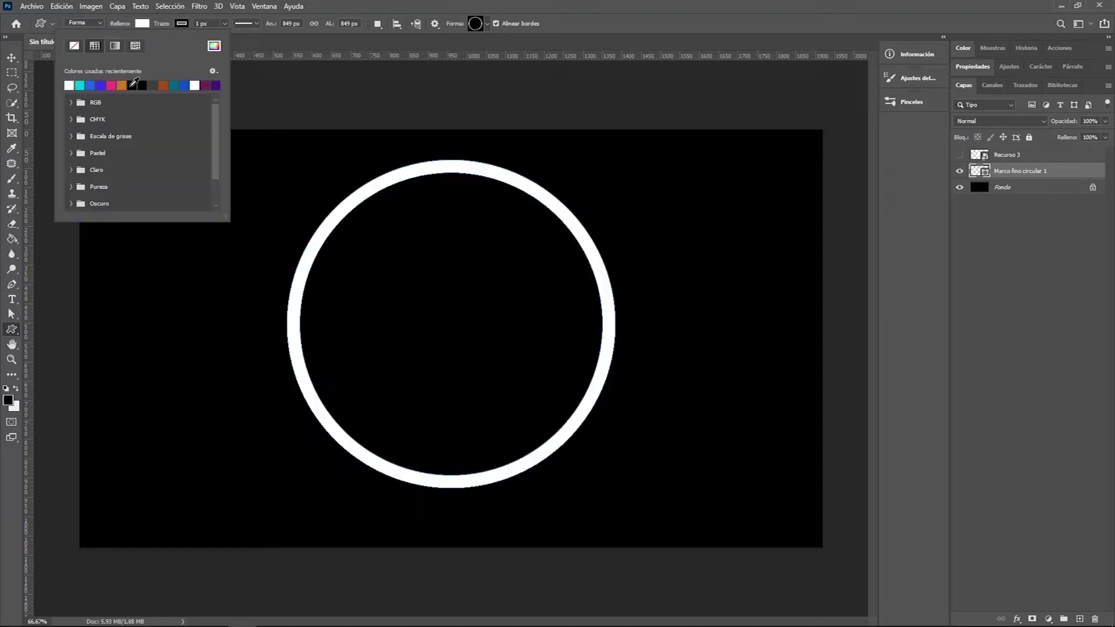
pyautogui.click(184, 24)
pyautogui.click(185, 25)
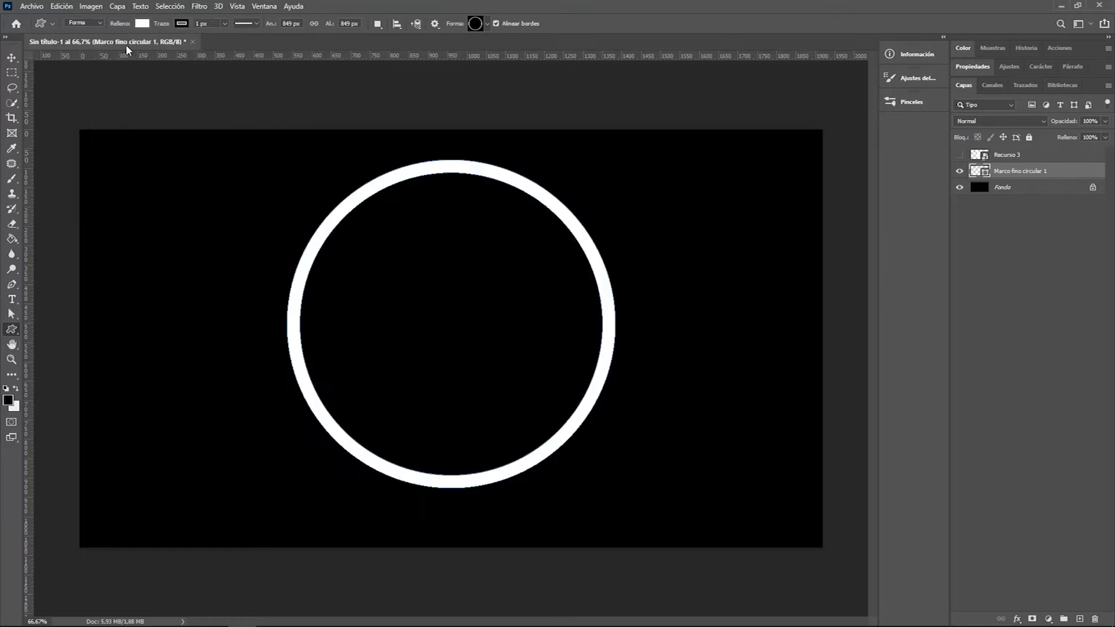
pyautogui.click(187, 22)
pyautogui.press('v')
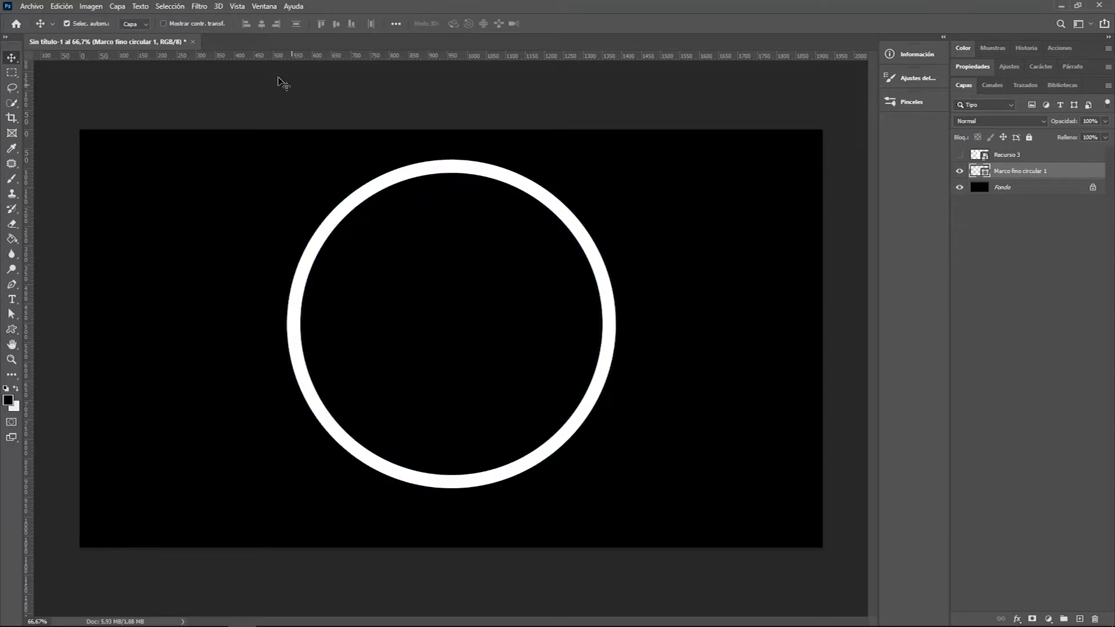
# Convert the ring to a smart object and apply Máximo at a radius of about 12 px
pyautogui.click(199, 7)
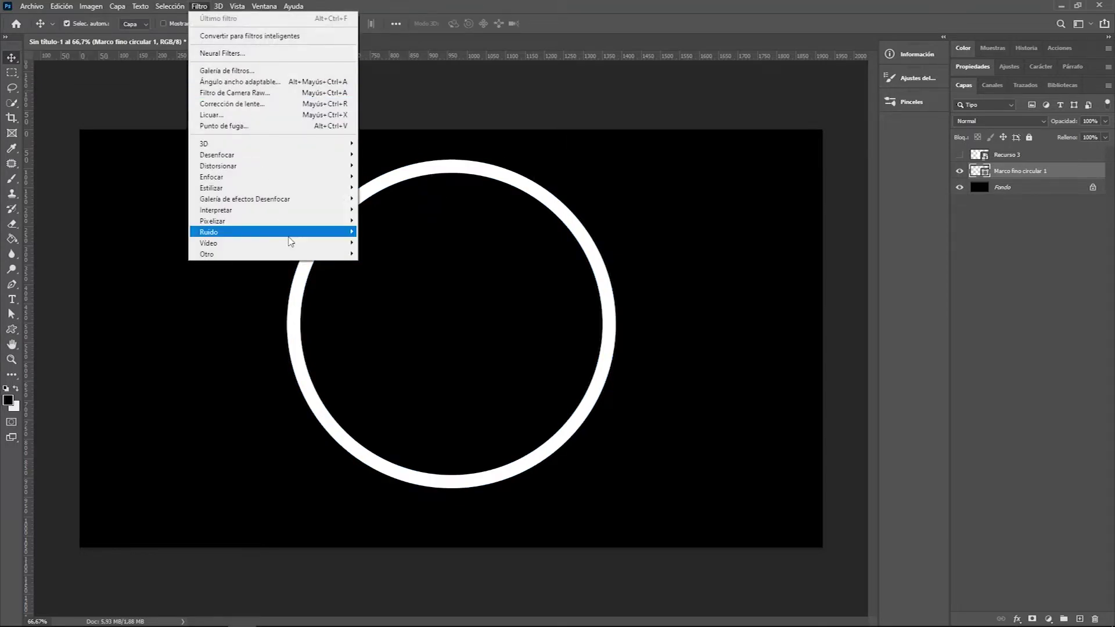
pyautogui.moveTo(270, 253)
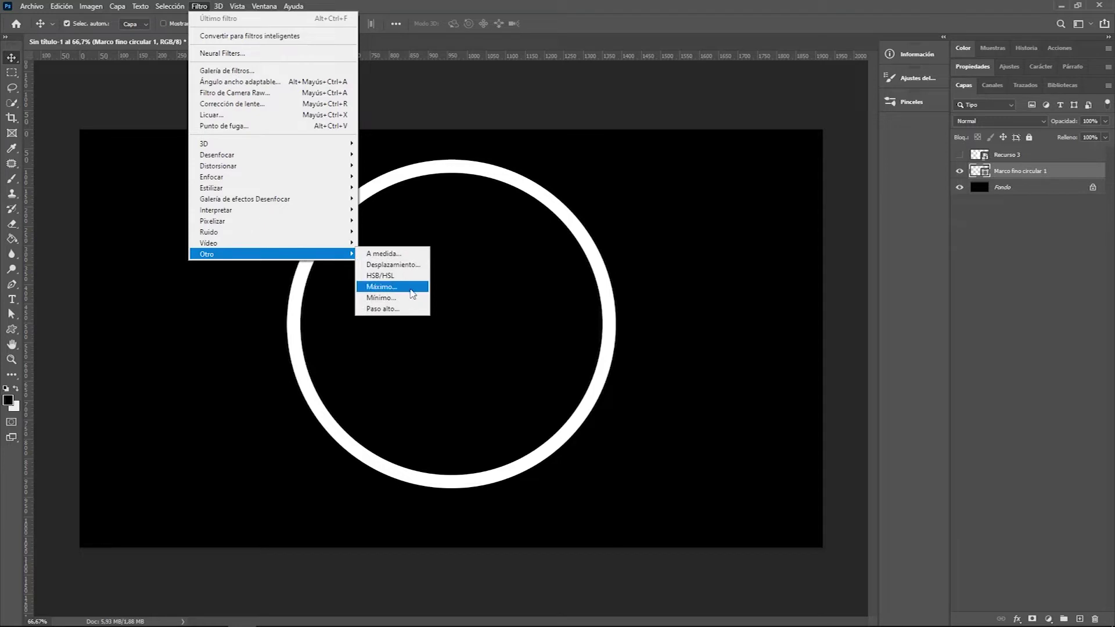
pyautogui.click(411, 290)
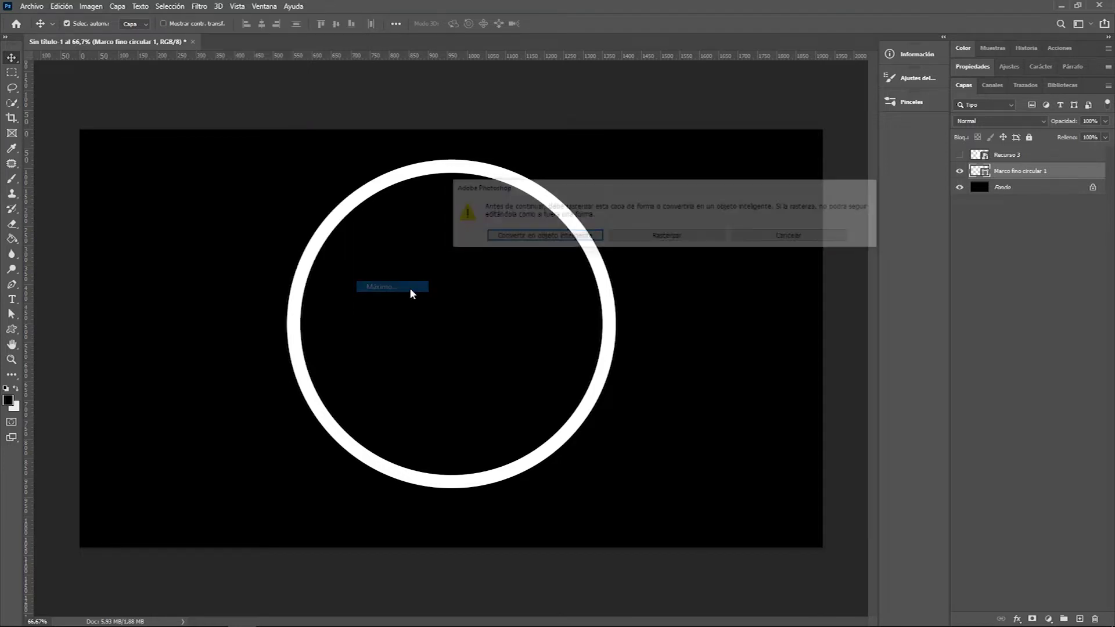
pyautogui.click(579, 237)
pyautogui.moveTo(511, 123); pyautogui.dragTo(714, 115)
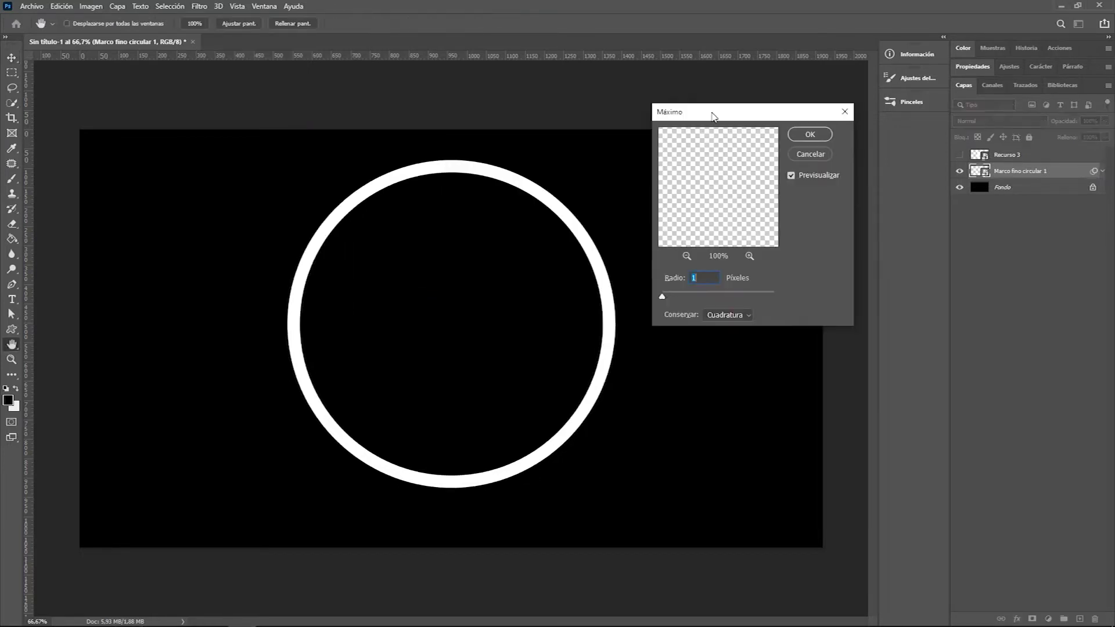
pyautogui.moveTo(665, 300); pyautogui.dragTo(671, 302)
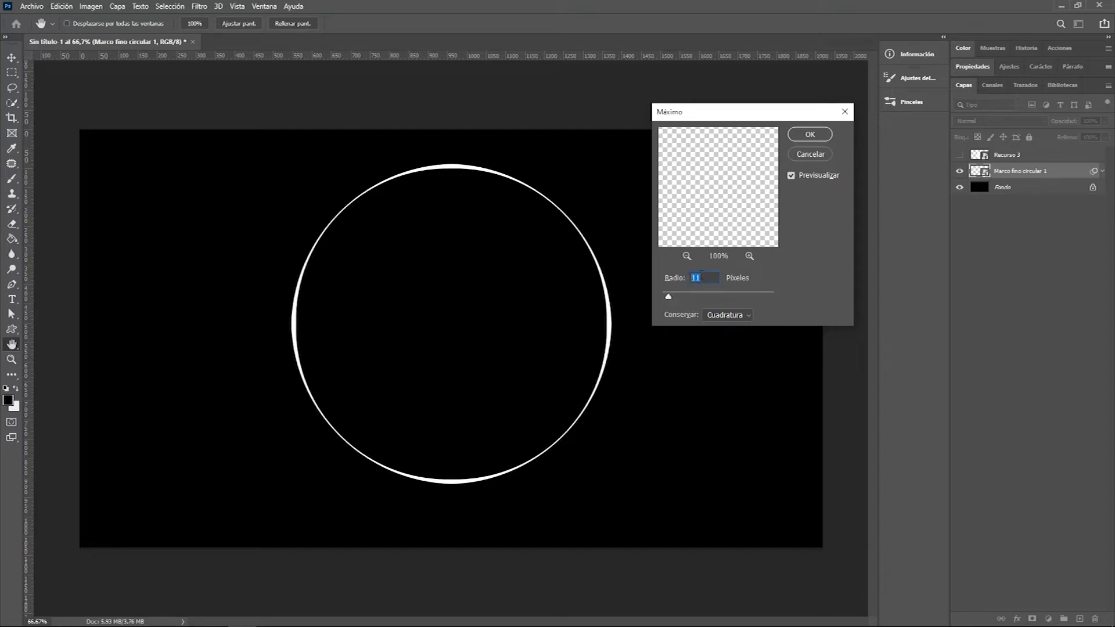
pyautogui.write('15')
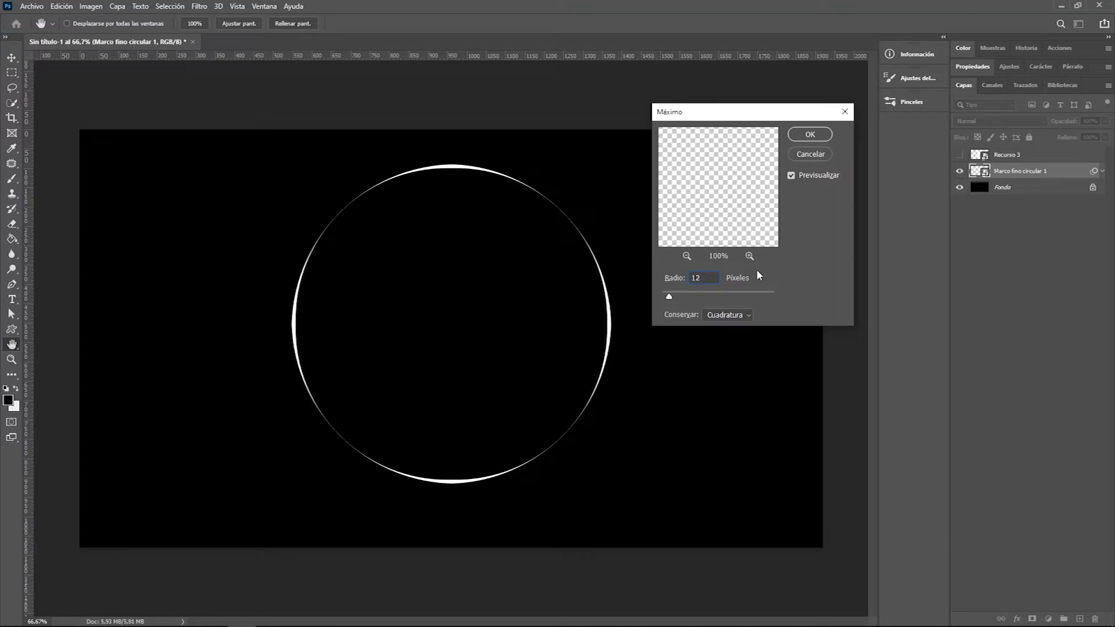
pyautogui.press('BackSpace')
pyautogui.write('1')
pyautogui.click(809, 135)
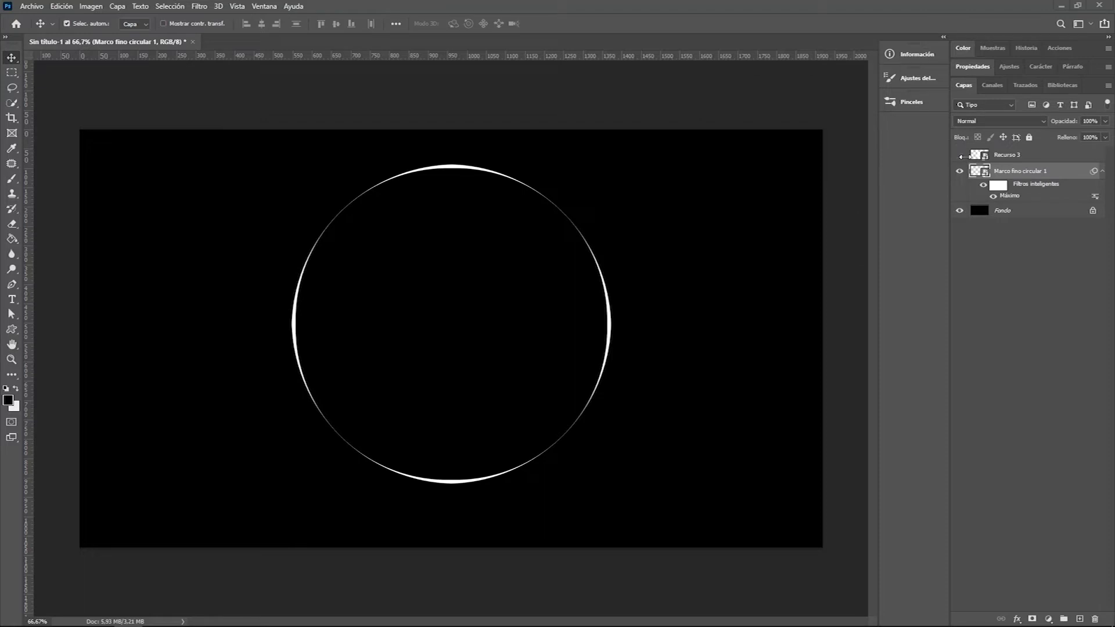
# Show the Recurso 3 H logo and scale it down, centred inside the ring
pyautogui.click(959, 155)
pyautogui.click(1016, 155)
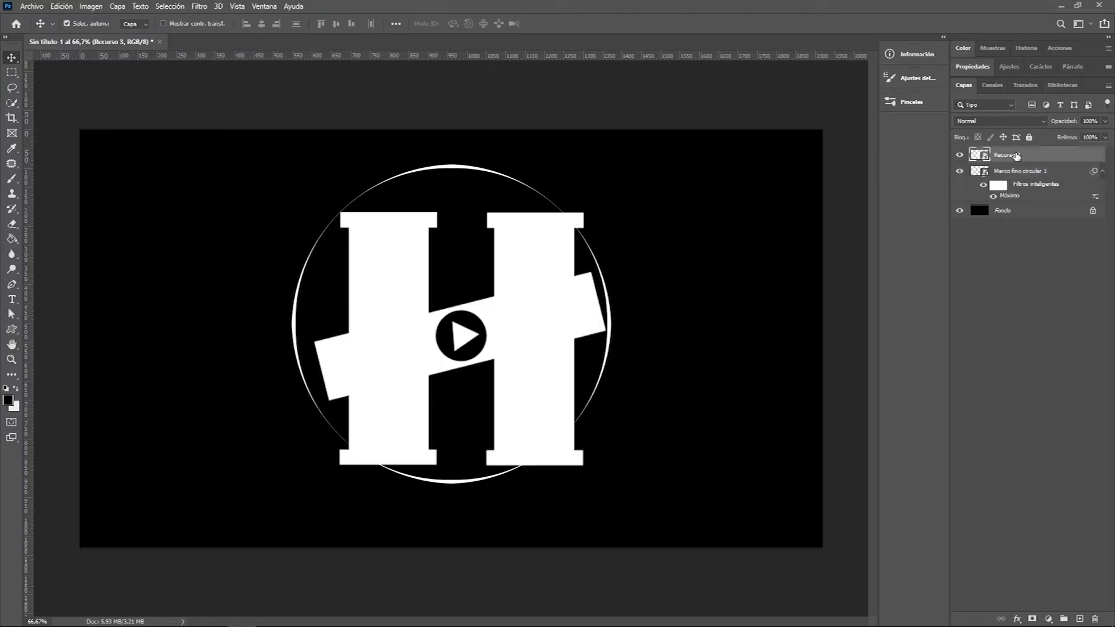
pyautogui.hotkey('ctrl', 't')
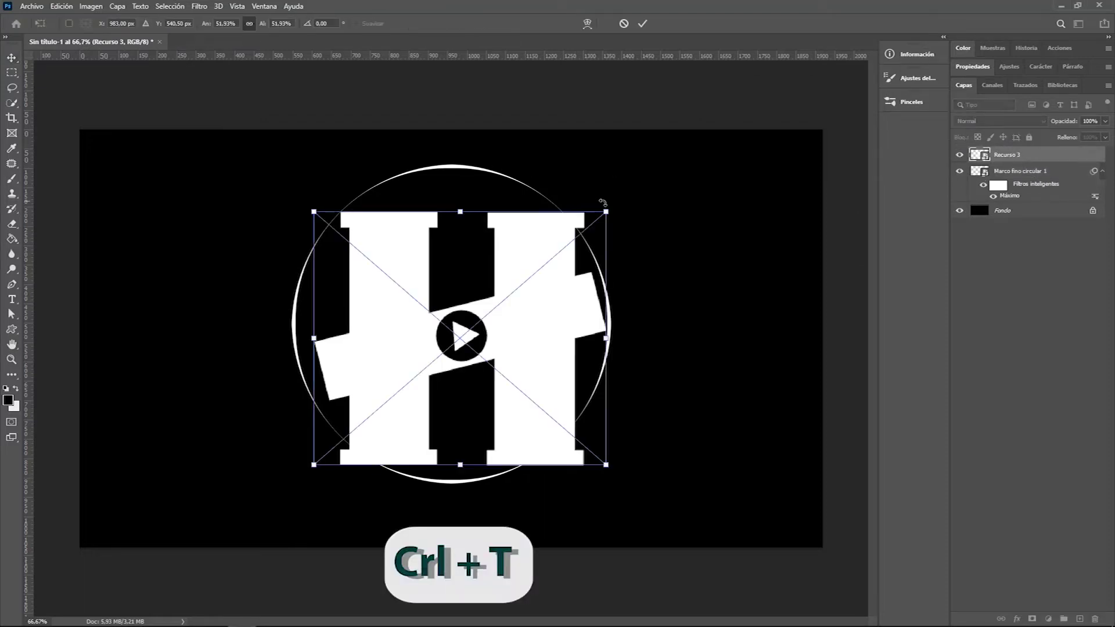
pyautogui.moveTo(606, 213); pyautogui.dragTo(548, 254)
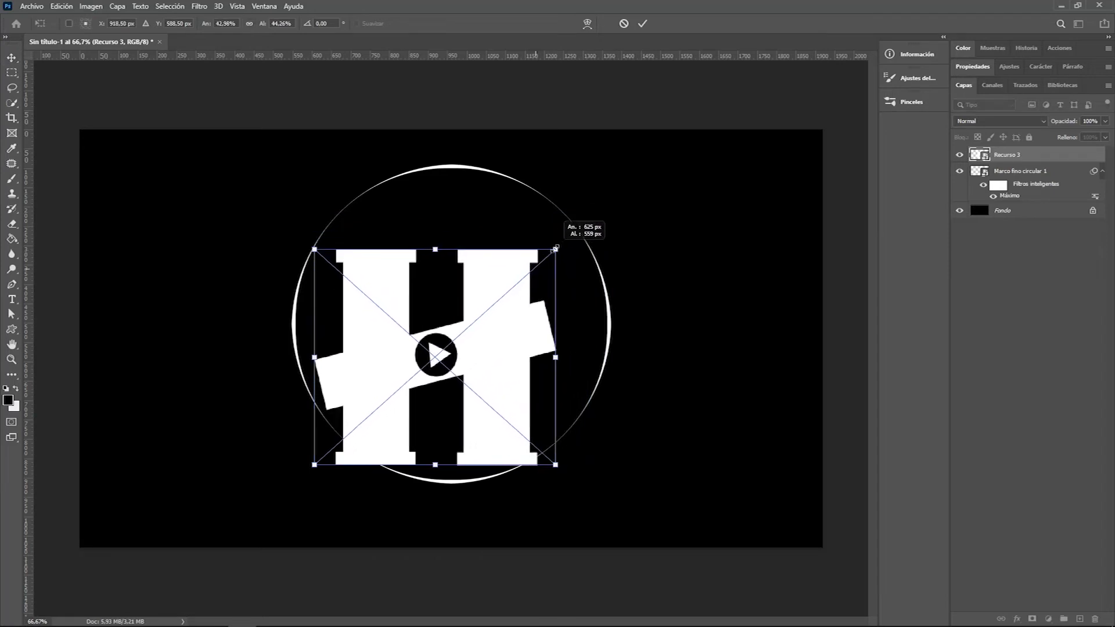
pyautogui.moveTo(506, 328); pyautogui.dragTo(521, 296)
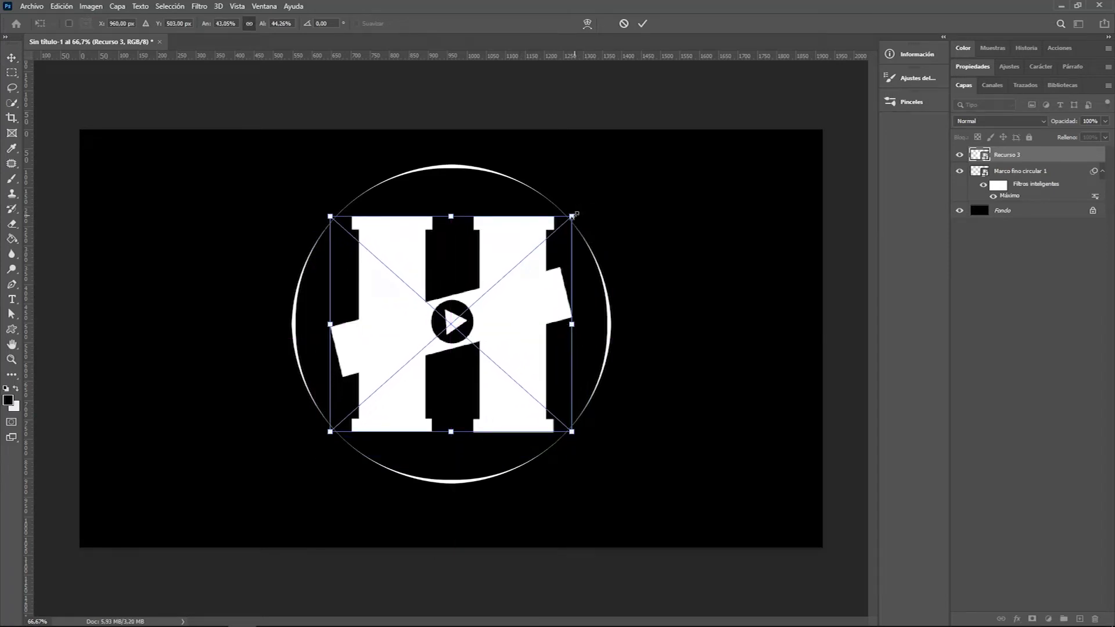
pyautogui.moveTo(575, 215); pyautogui.dragTo(569, 225)
pyautogui.press('Return')
pyautogui.moveTo(520, 278); pyautogui.dragTo(525, 274)
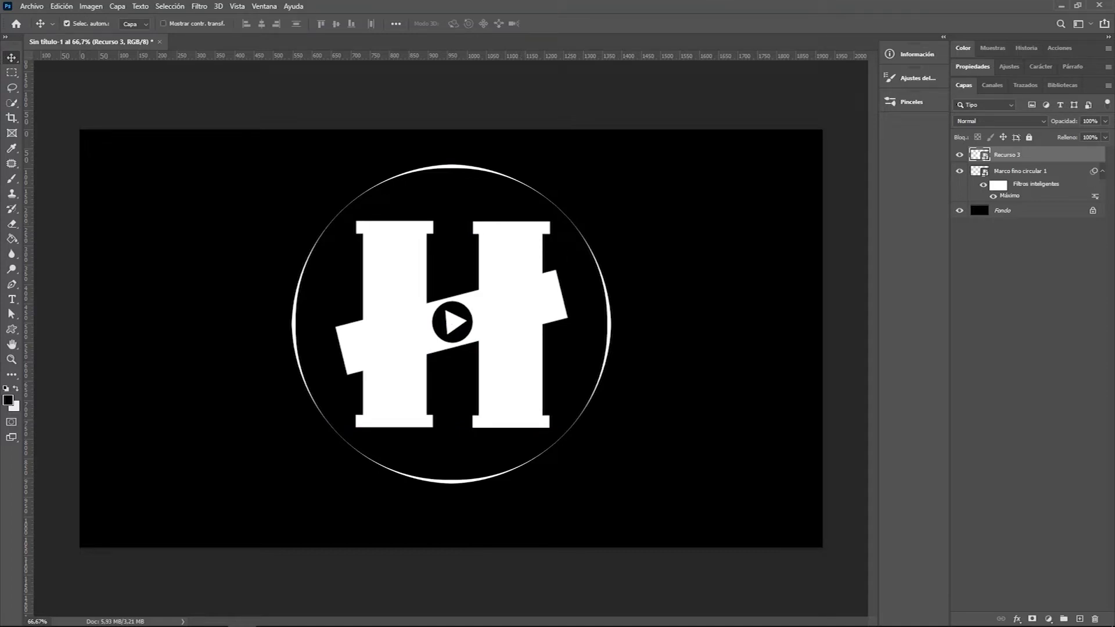
pyautogui.moveTo(510, 265); pyautogui.dragTo(510, 265)
# Give the H layer an 8 px white solid-colour stroke positioned outside
pyautogui.rightClick(1026, 161)
pyautogui.click(972, 129)
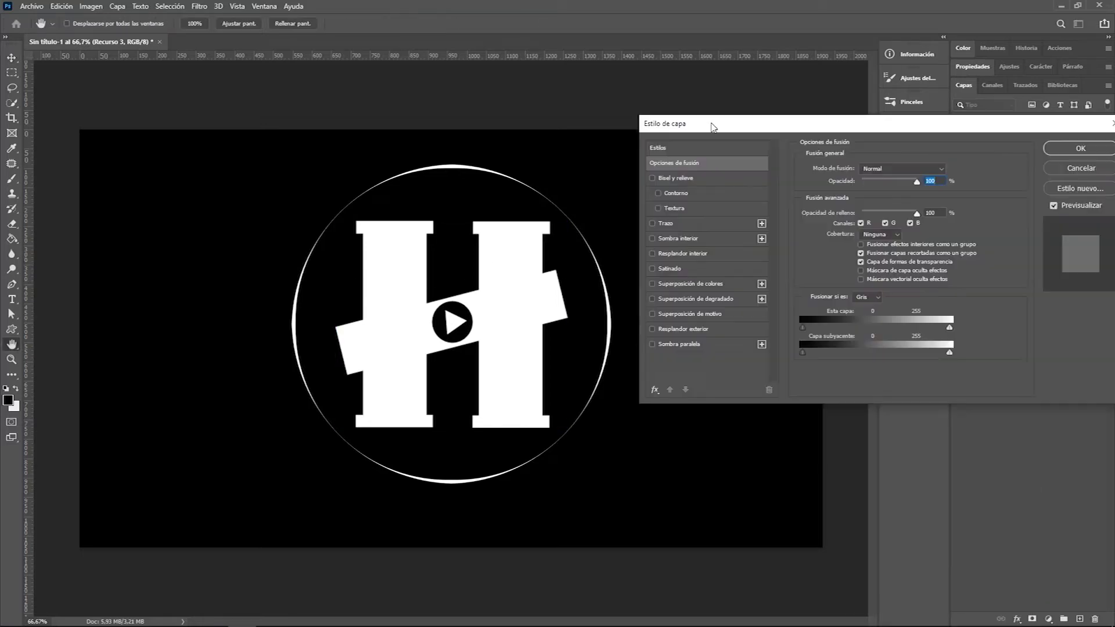
pyautogui.click(653, 224)
pyautogui.click(682, 225)
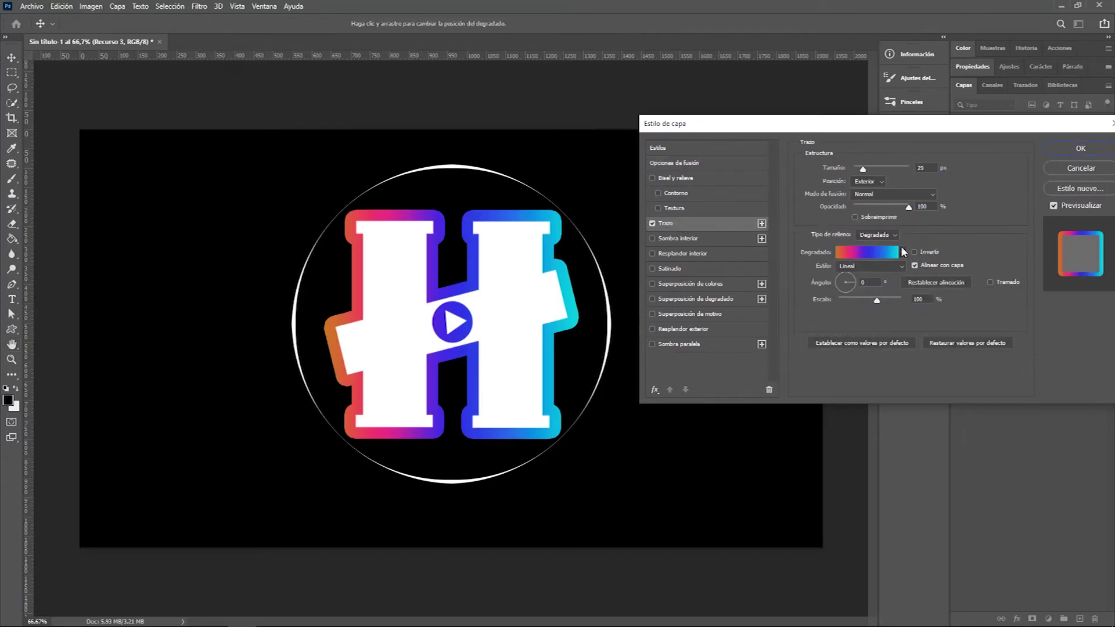
pyautogui.click(849, 254)
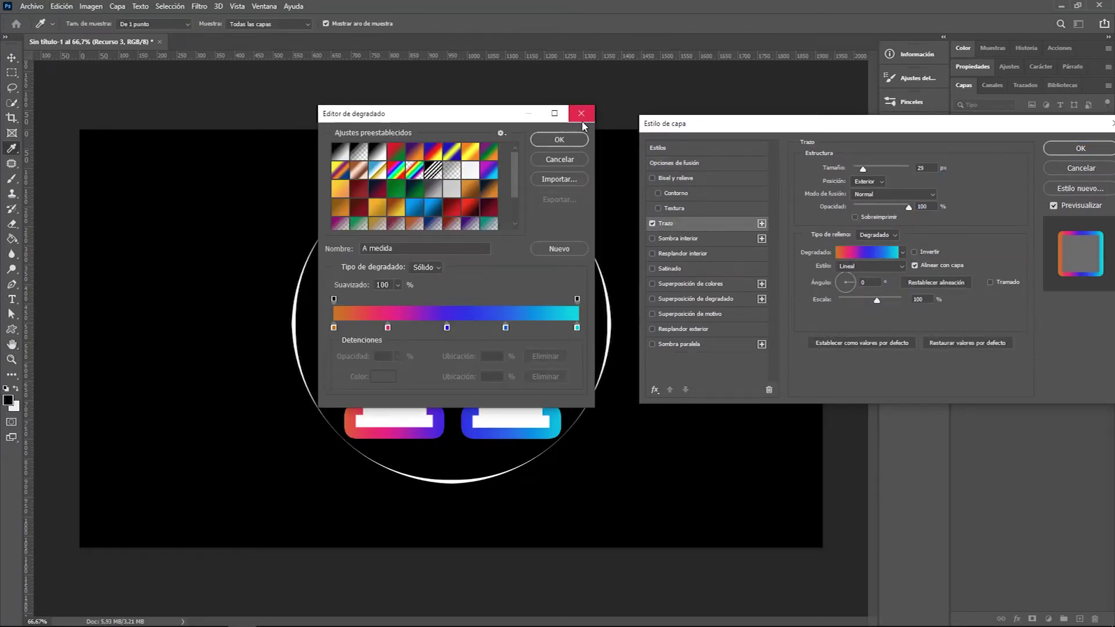
pyautogui.press('Return')
pyautogui.click(890, 235)
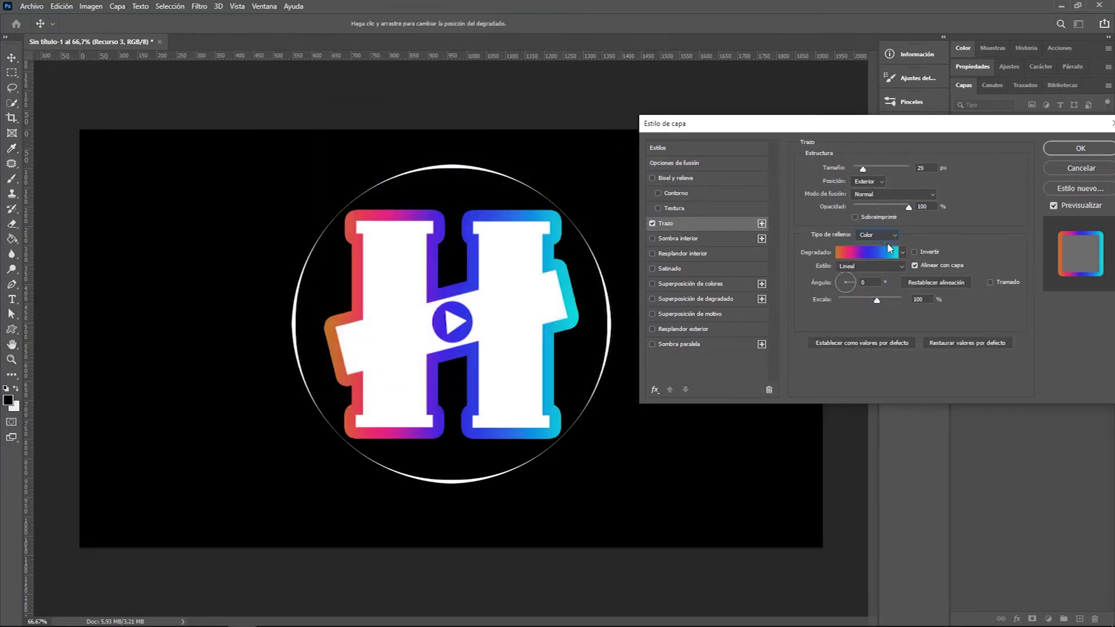
pyautogui.moveTo(864, 172); pyautogui.dragTo(857, 173)
pyautogui.click(868, 181)
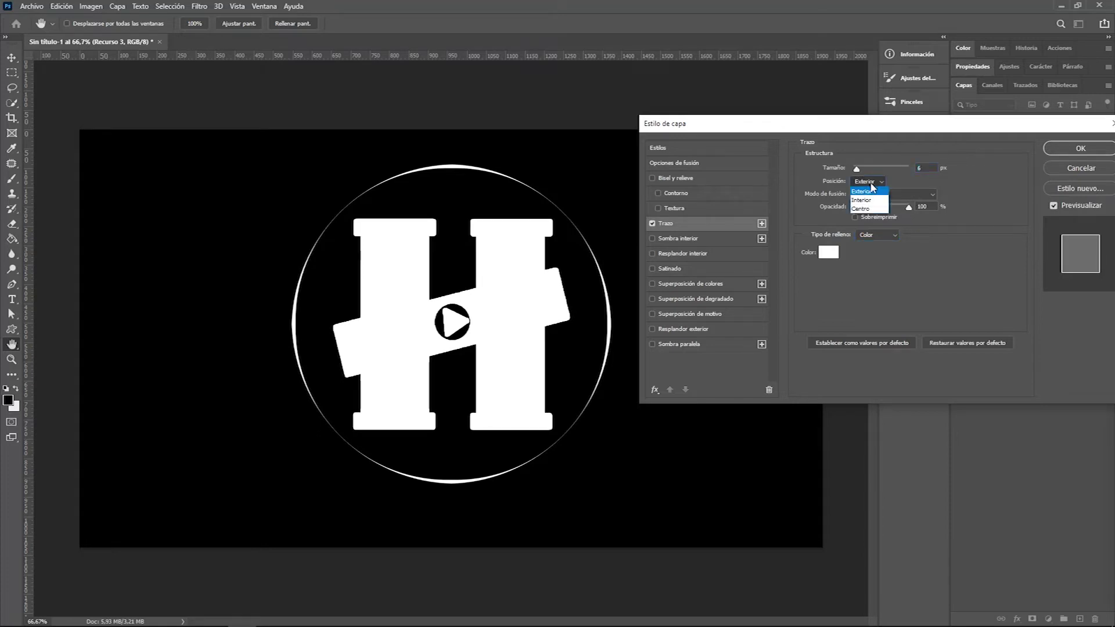
pyautogui.click(884, 193)
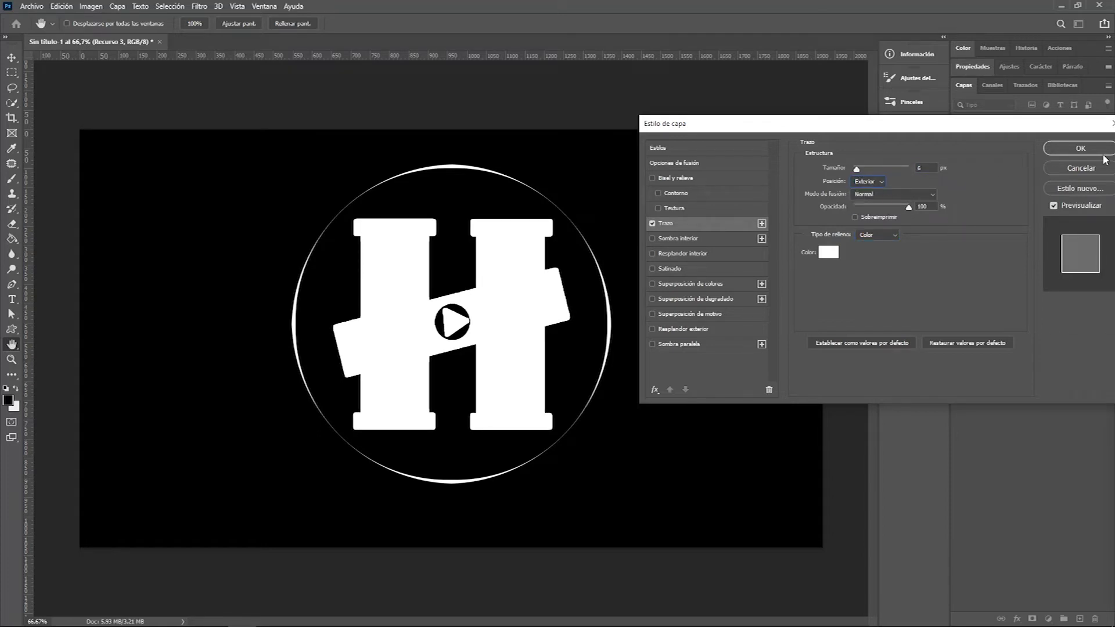
pyautogui.click(1081, 149)
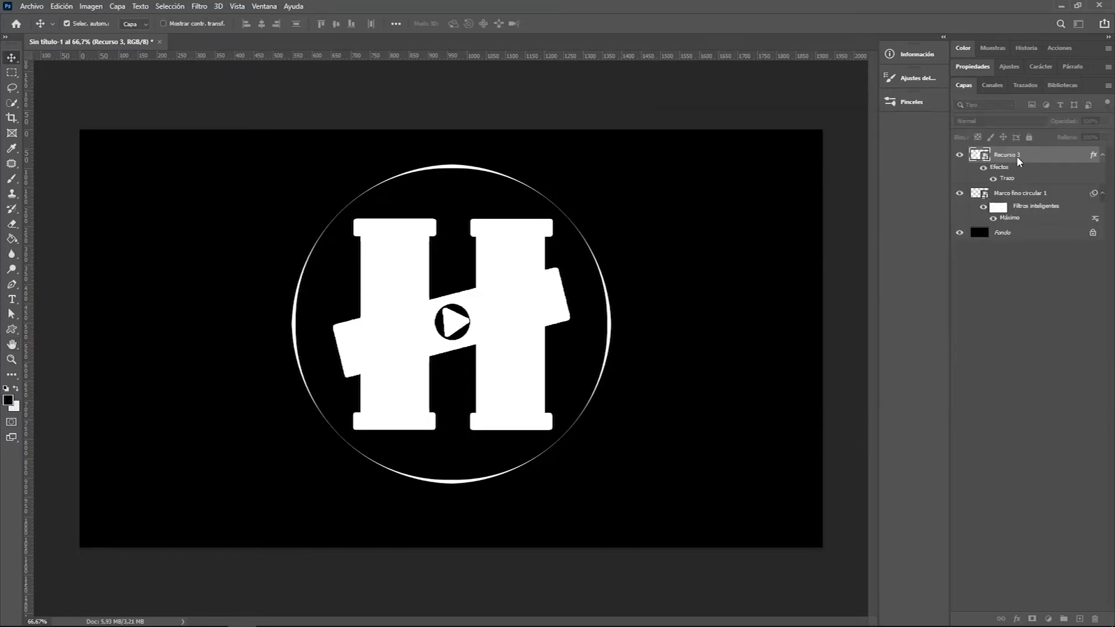
# Drop the H layer's fill to 0% so only its outline shows
pyautogui.click(1104, 137)
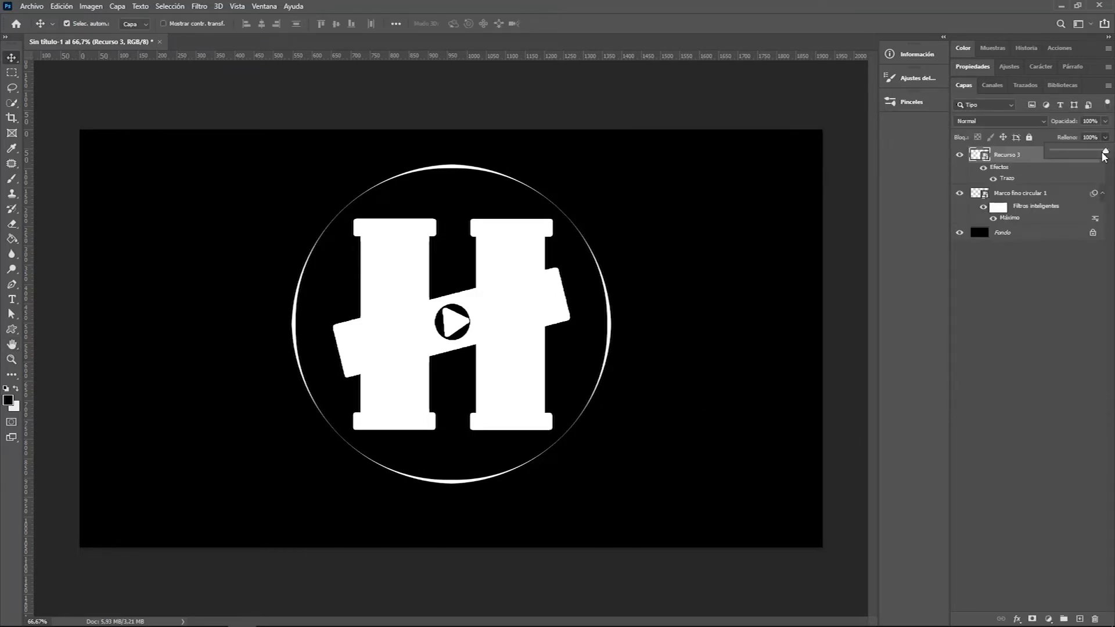
pyautogui.moveTo(1106, 151); pyautogui.dragTo(1042, 154)
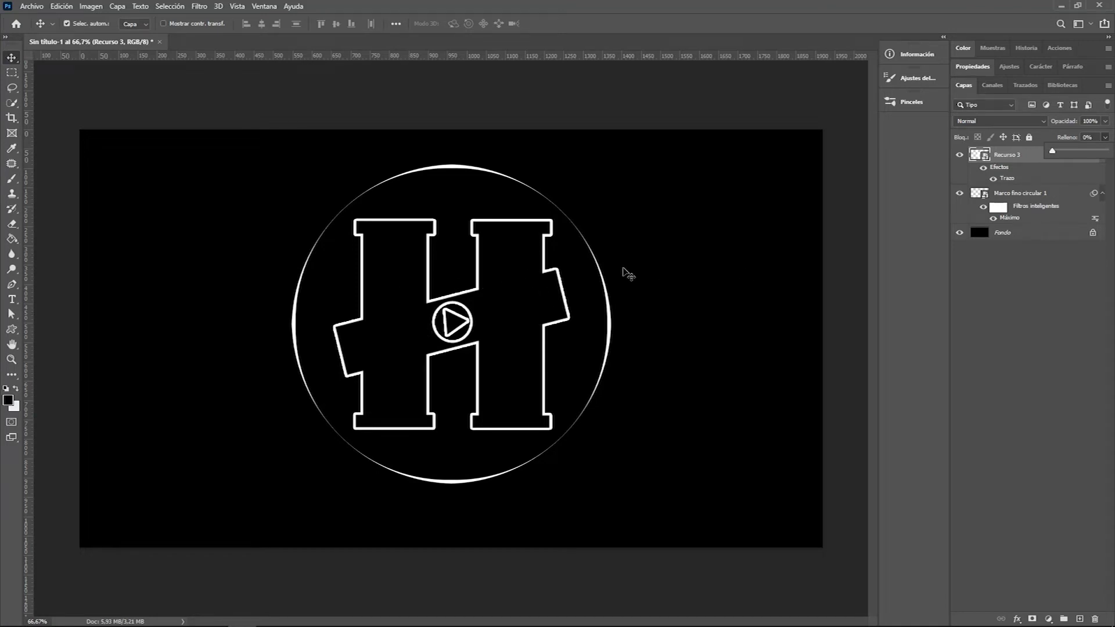
pyautogui.click(1007, 185)
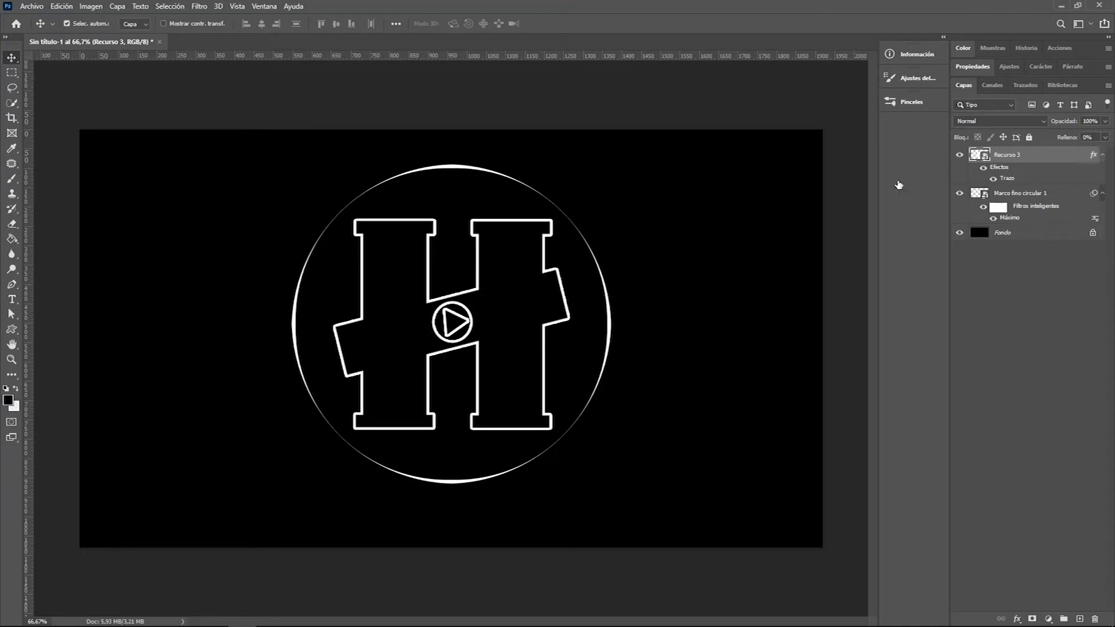
pyautogui.doubleClick(1007, 178)
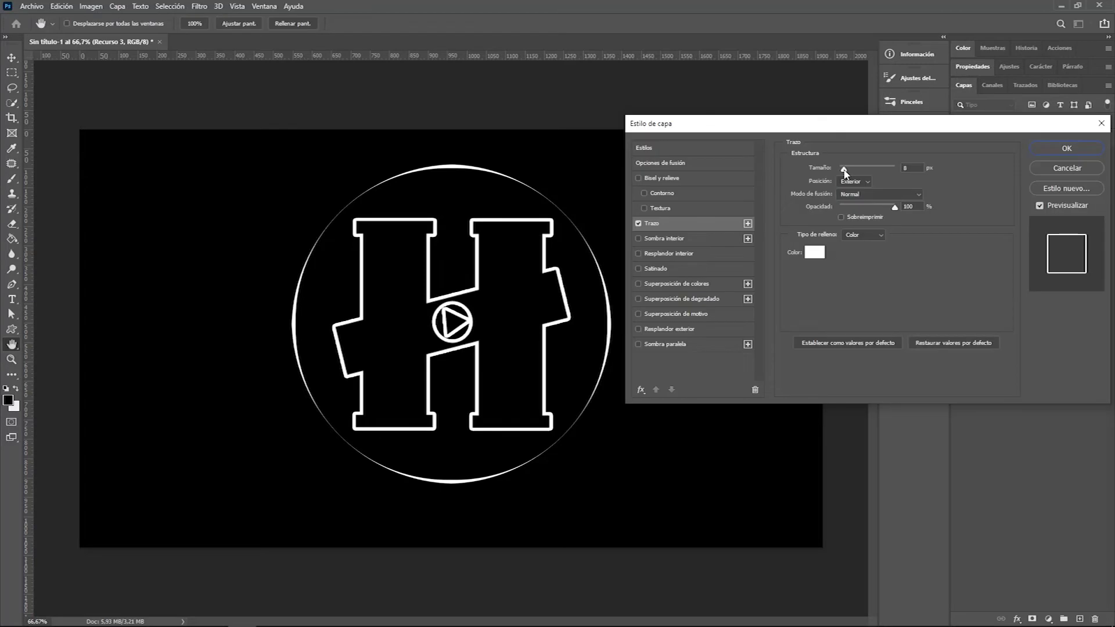
pyautogui.click(1066, 149)
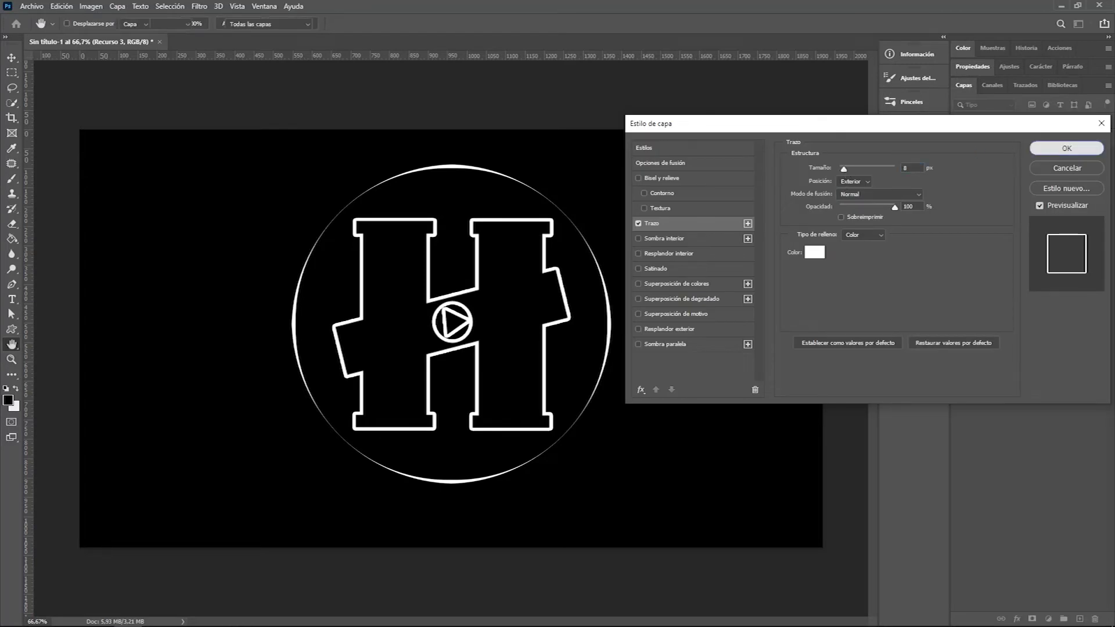
pyautogui.click(1103, 171)
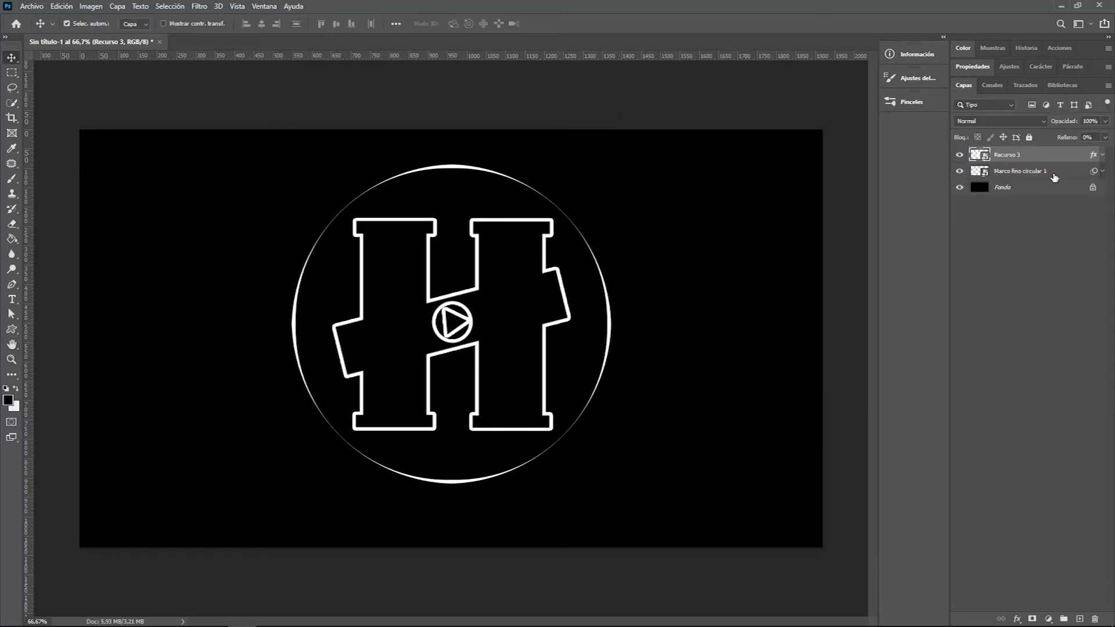
pyautogui.click(1054, 176)
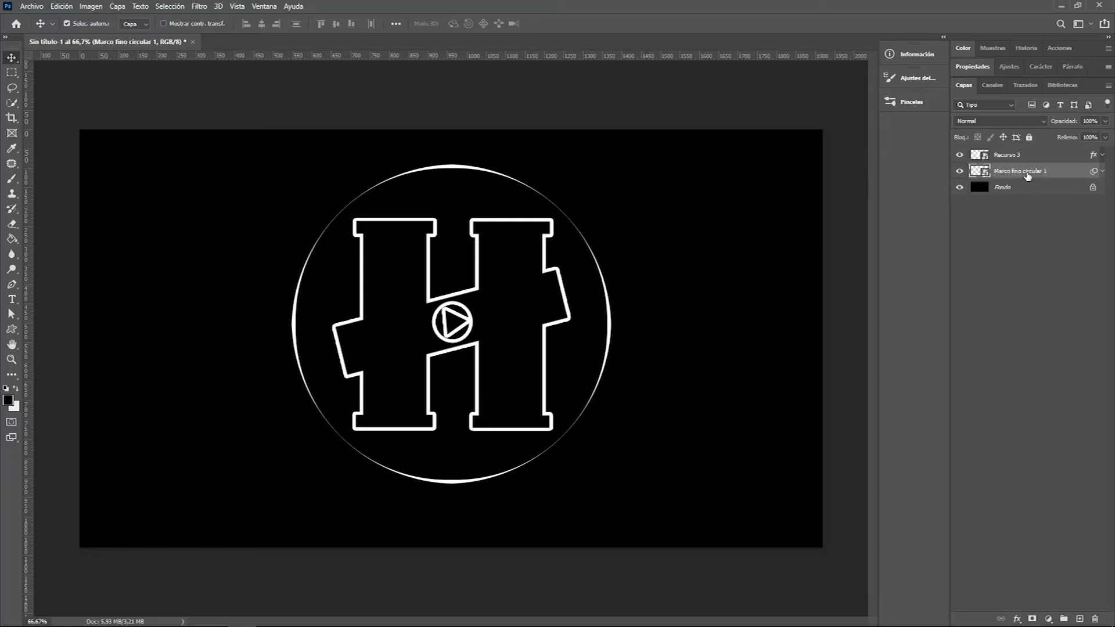
# Duplicate Marco fino circular 1 and rename the original layer CIRCULO DEGRADADO
pyautogui.hotkey('ctrl', 'j')
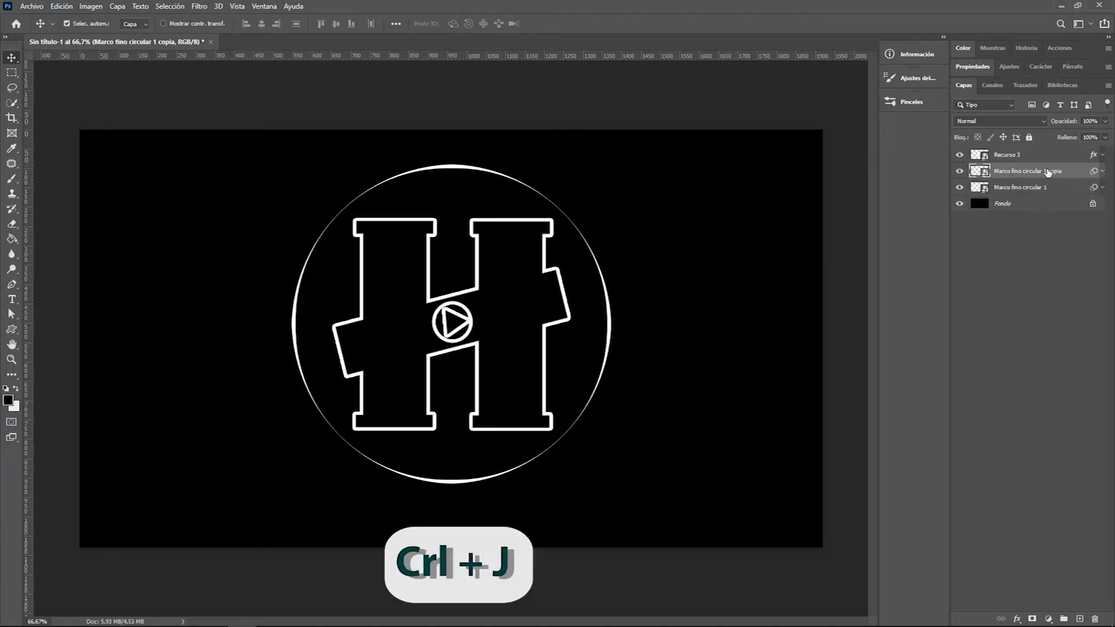
pyautogui.doubleClick(1042, 187)
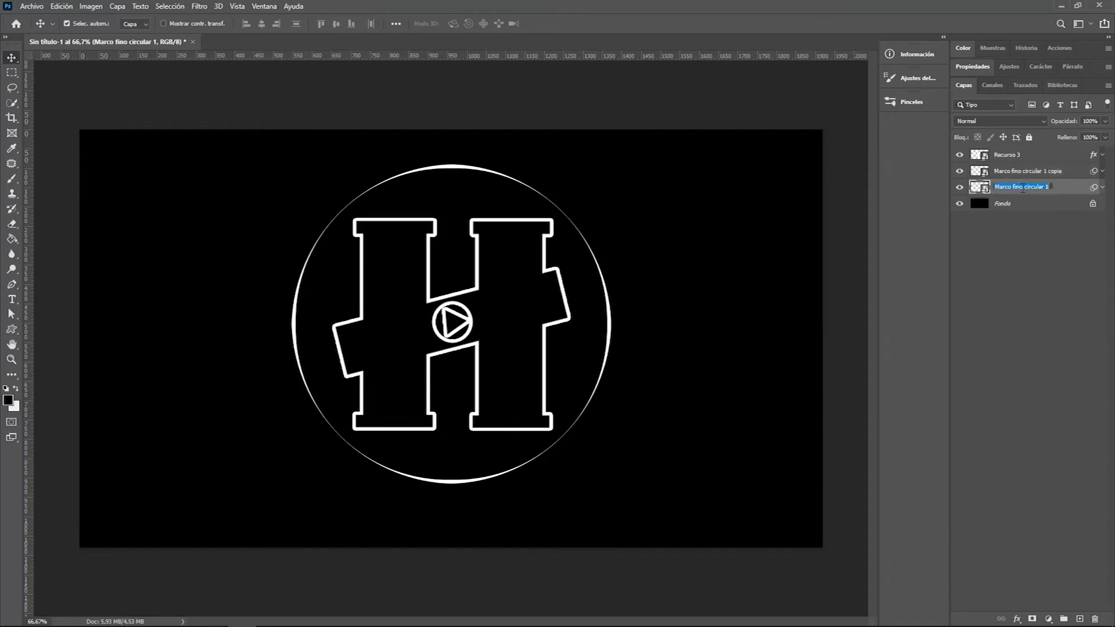
pyautogui.moveTo(1012, 186); pyautogui.dragTo(1075, 192)
pyautogui.press('BackSpace')
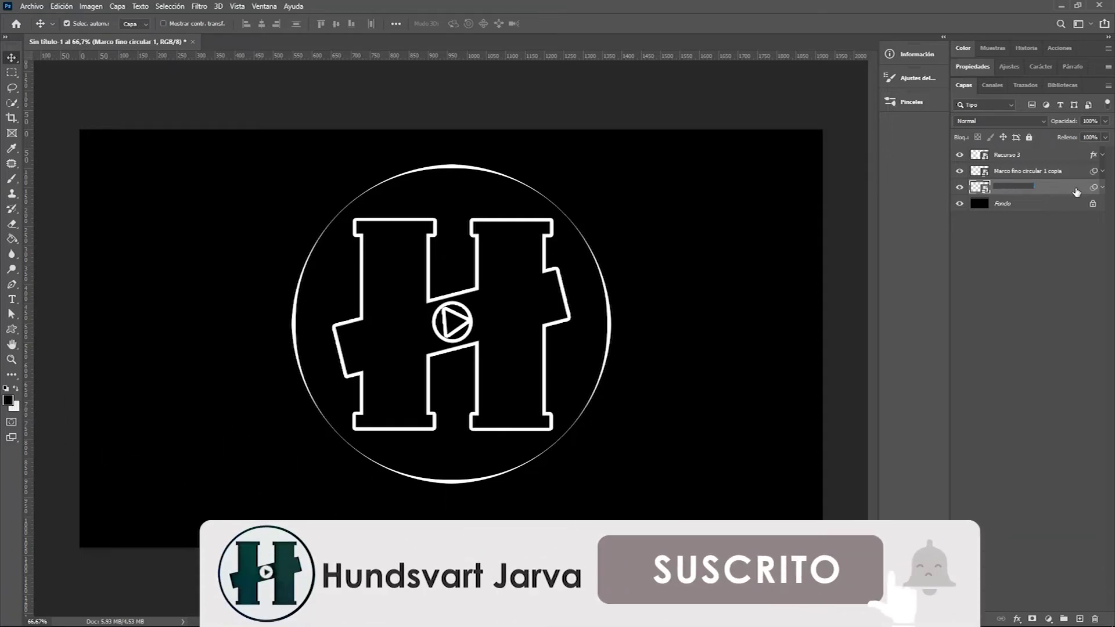
pyautogui.write('cCIRCULO')
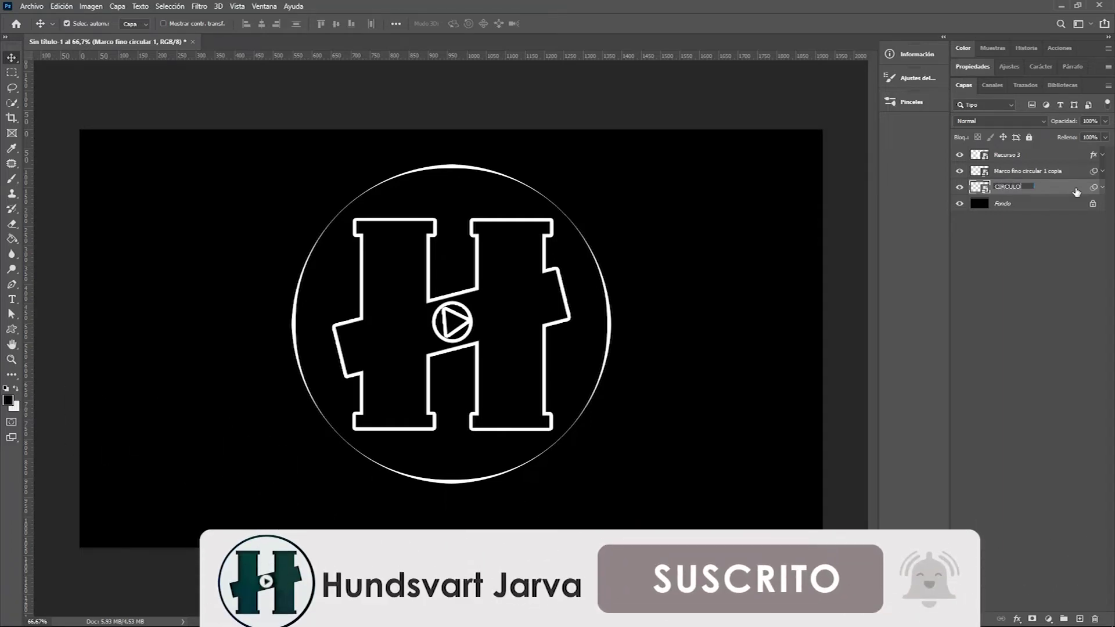
pyautogui.write(' DEG')
pyautogui.press('Return')
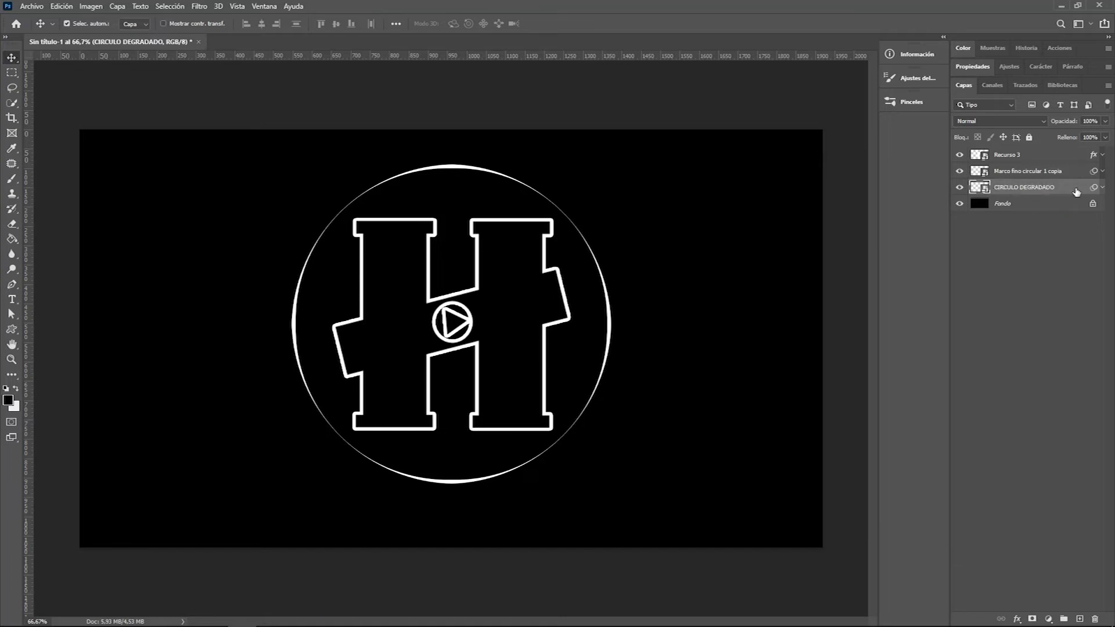
pyautogui.doubleClick(1020, 171)
pyautogui.write('CIRCUL')
pyautogui.press('Escape')
pyautogui.click(1035, 187)
# Apply an 8,8 px Gaussian blur to CIRCULO DEGRADADO
pyautogui.click(200, 6)
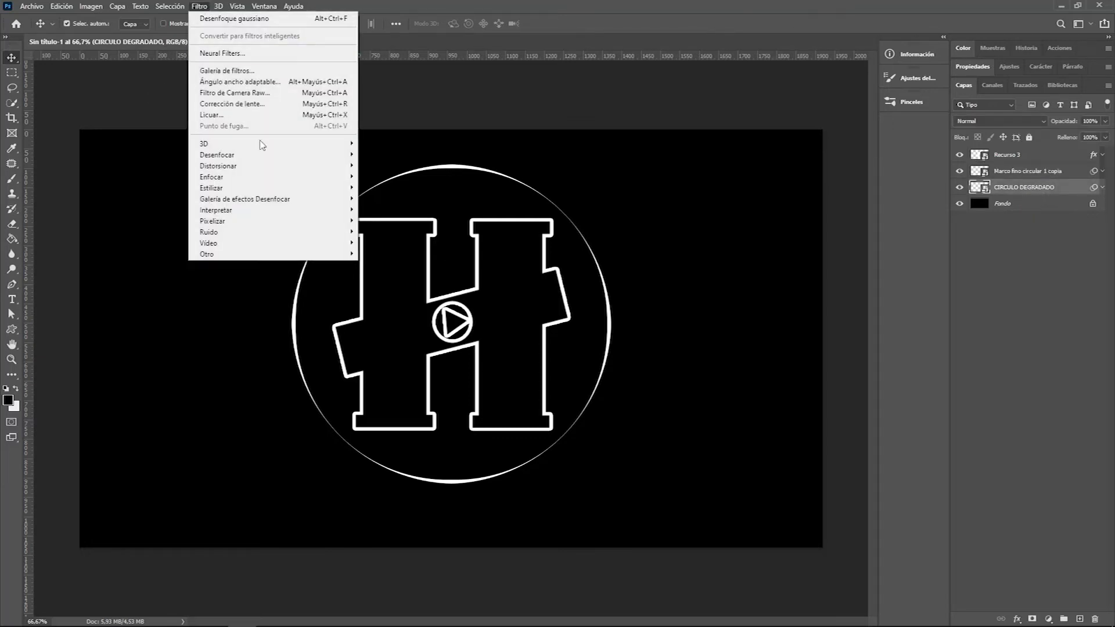
pyautogui.moveTo(217, 155)
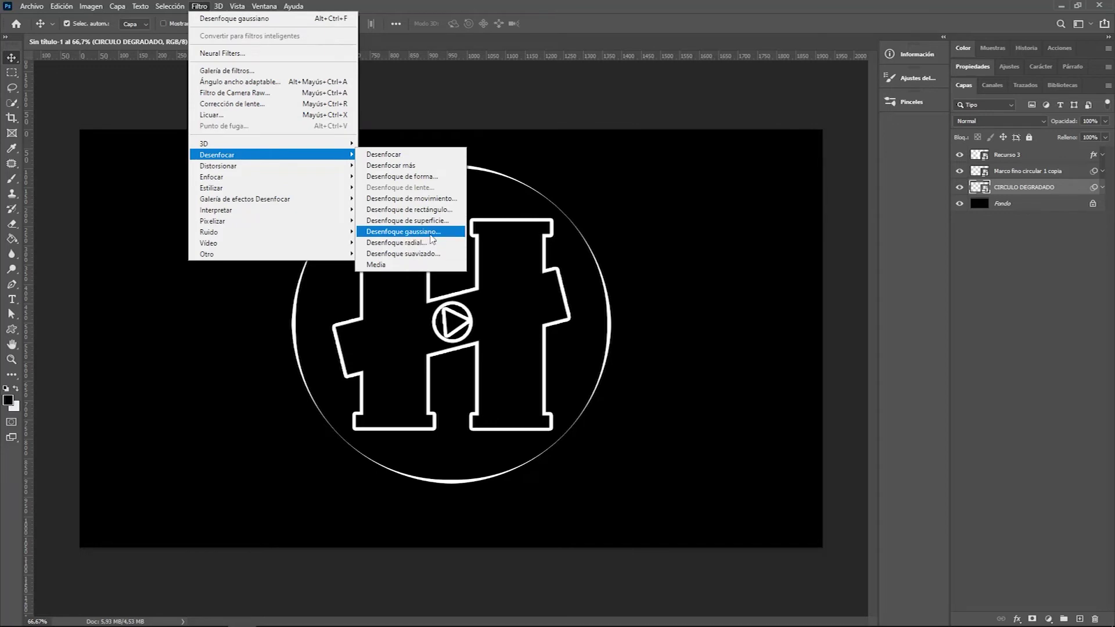
pyautogui.click(431, 231)
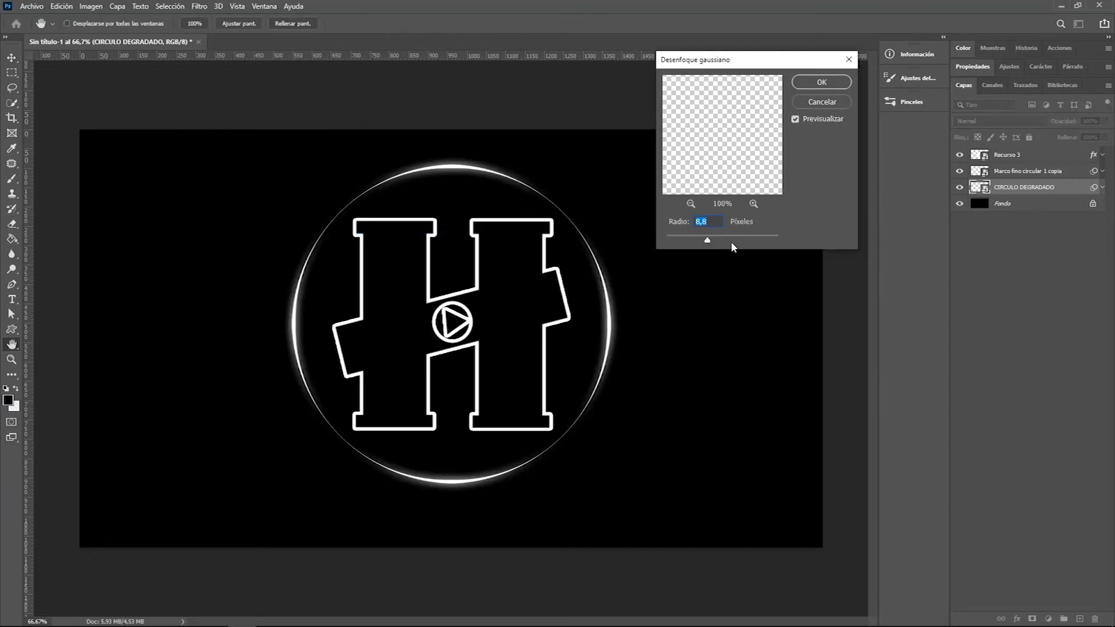
pyautogui.click(827, 86)
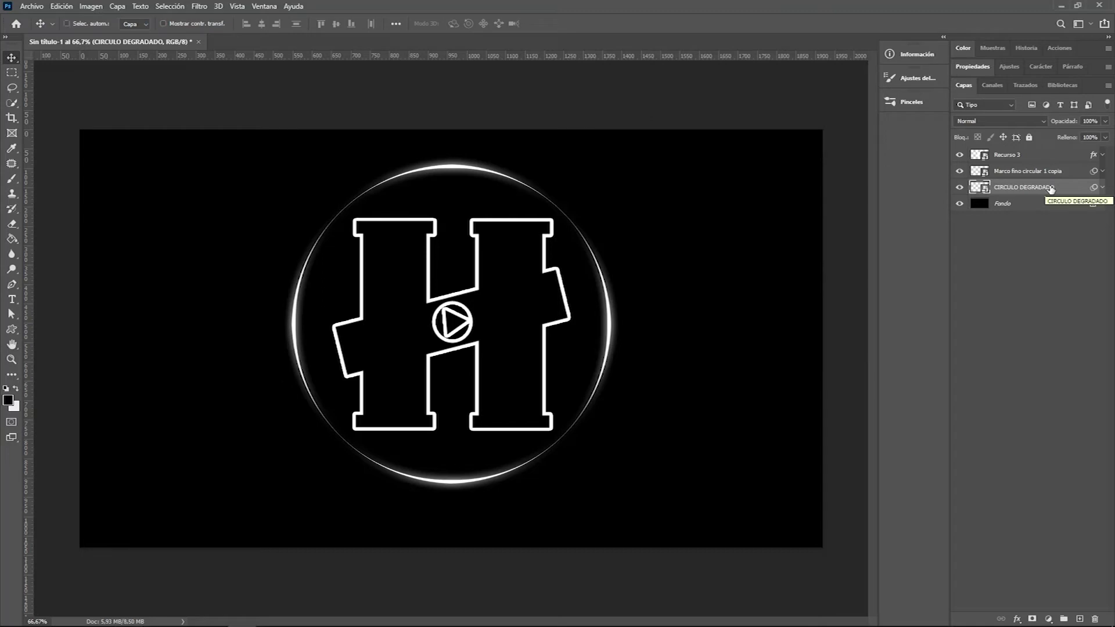
# Duplicate CIRCULO DEGRADADO, place the copy beneath it, and blur the copy 36,0 px
pyautogui.hotkey('ctrl', 'j')
pyautogui.moveTo(1037, 191); pyautogui.dragTo(1045, 209)
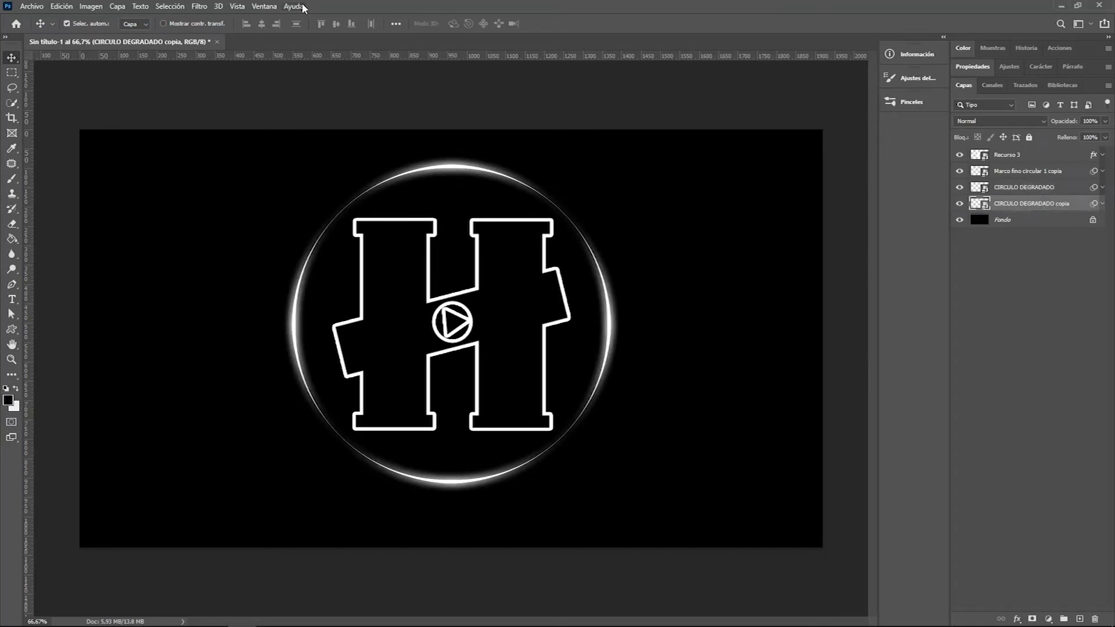
pyautogui.click(207, 8)
pyautogui.moveTo(218, 154)
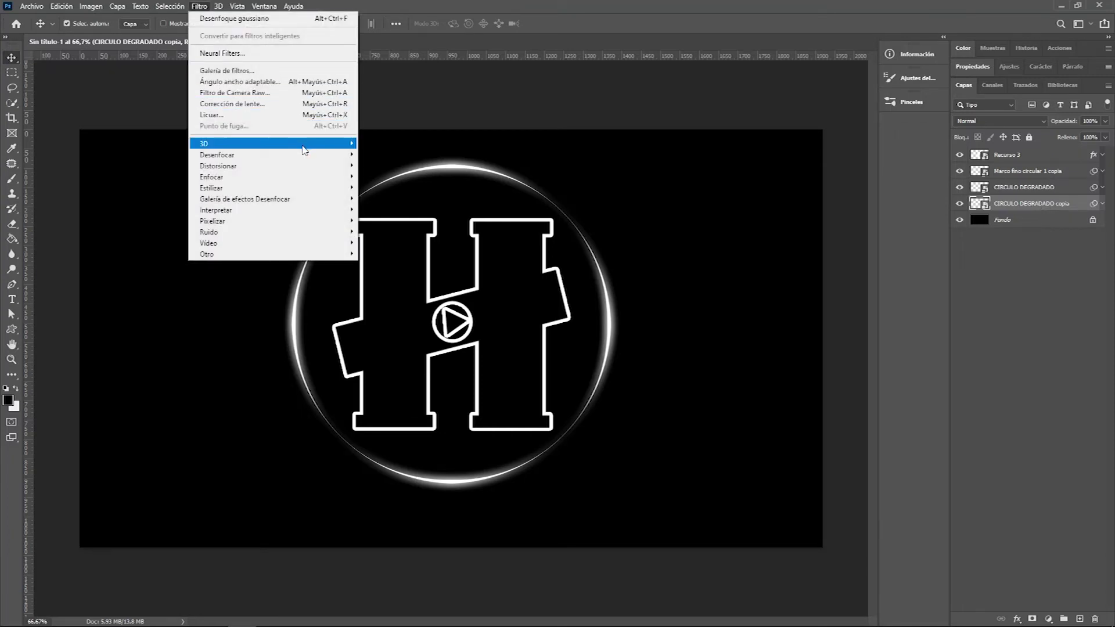
pyautogui.click(406, 231)
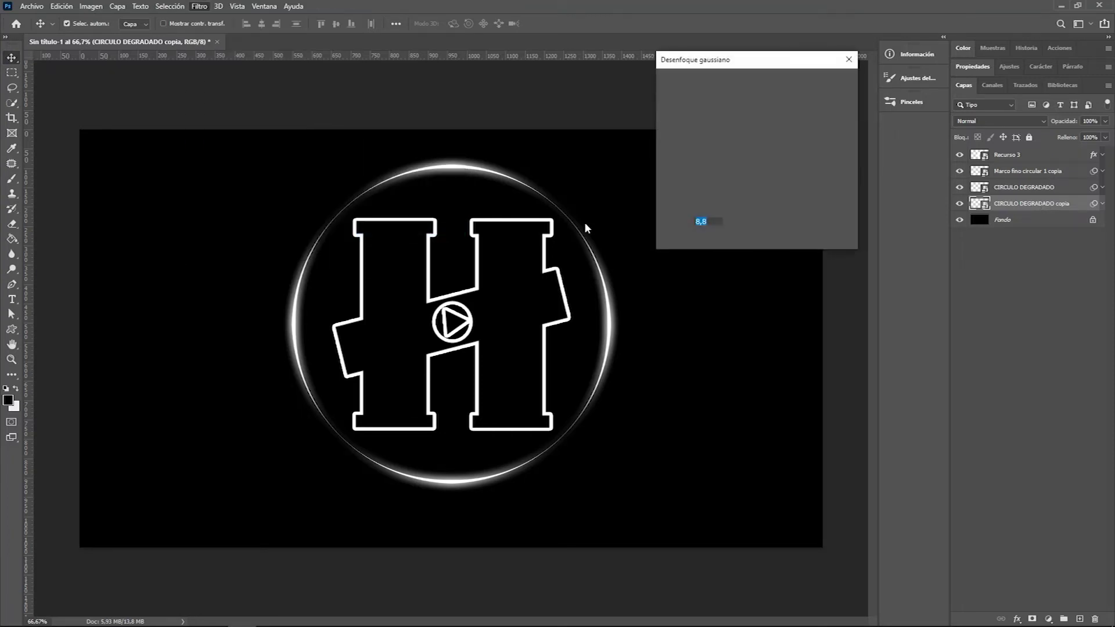
pyautogui.click(721, 240)
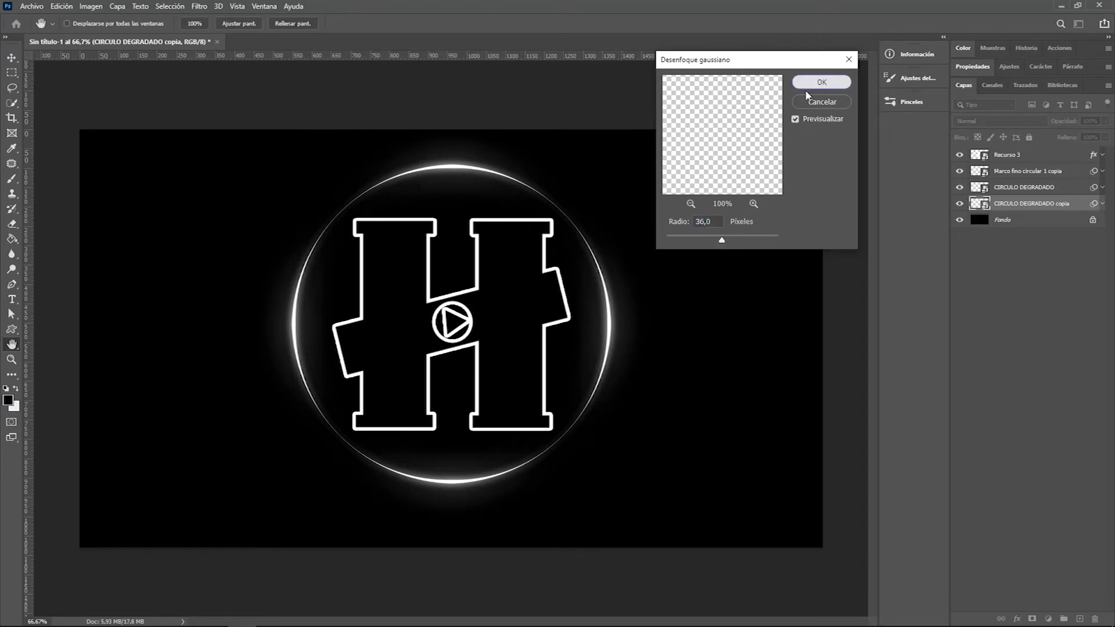
pyautogui.click(821, 84)
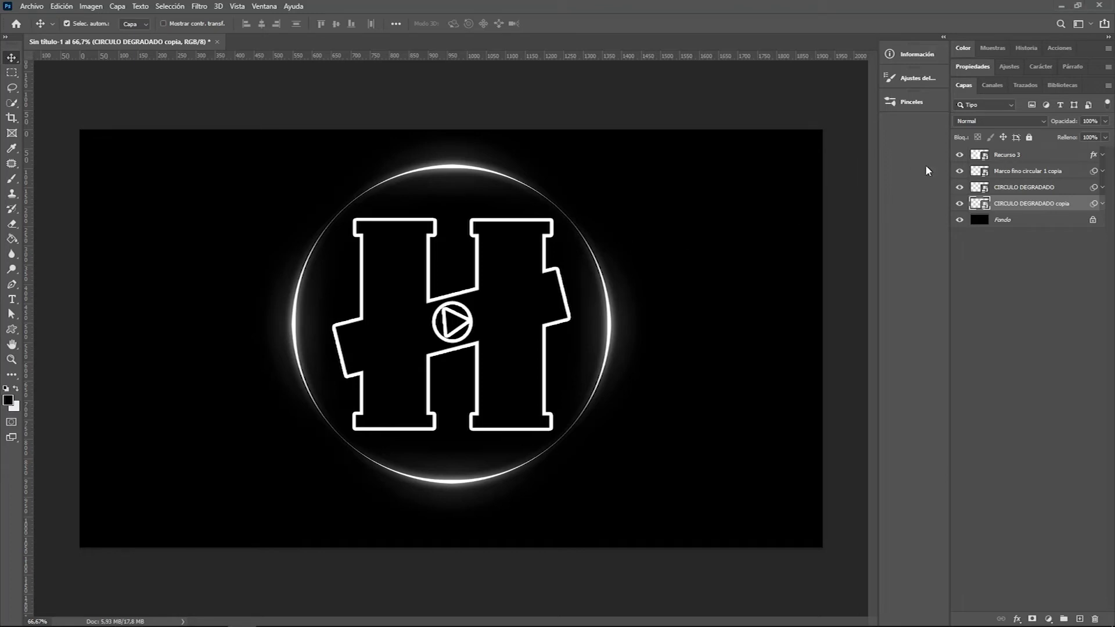
pyautogui.click(1016, 153)
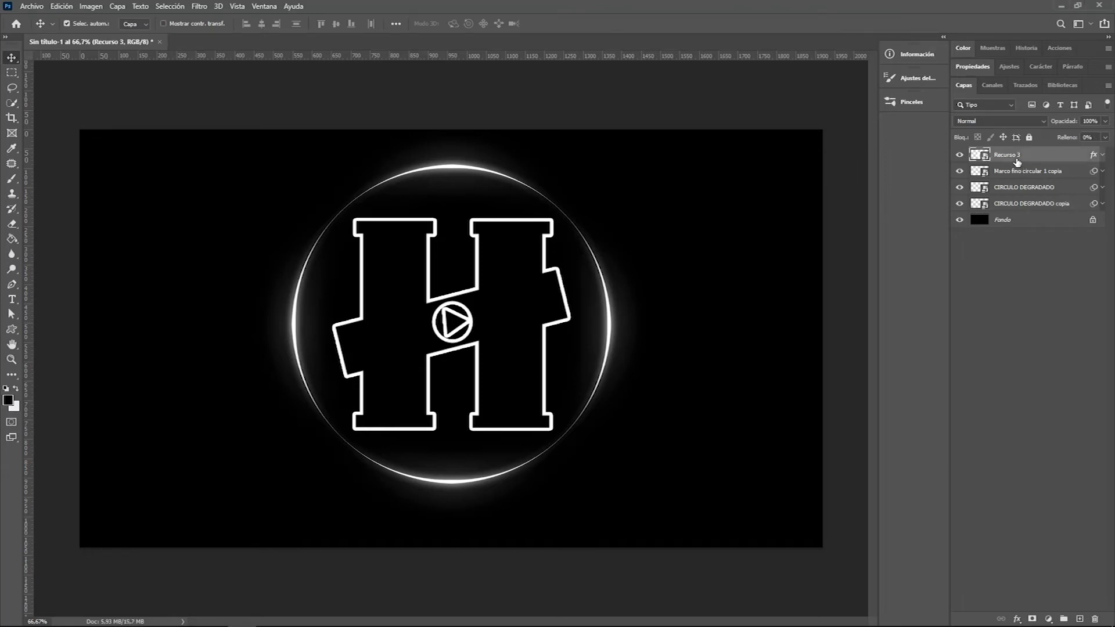
# Duplicate the H logo below Recurso 3, rename it Recurso DESENFOQUE, and Gaussian-blur it
pyautogui.hotkey('ctrl', 'j')
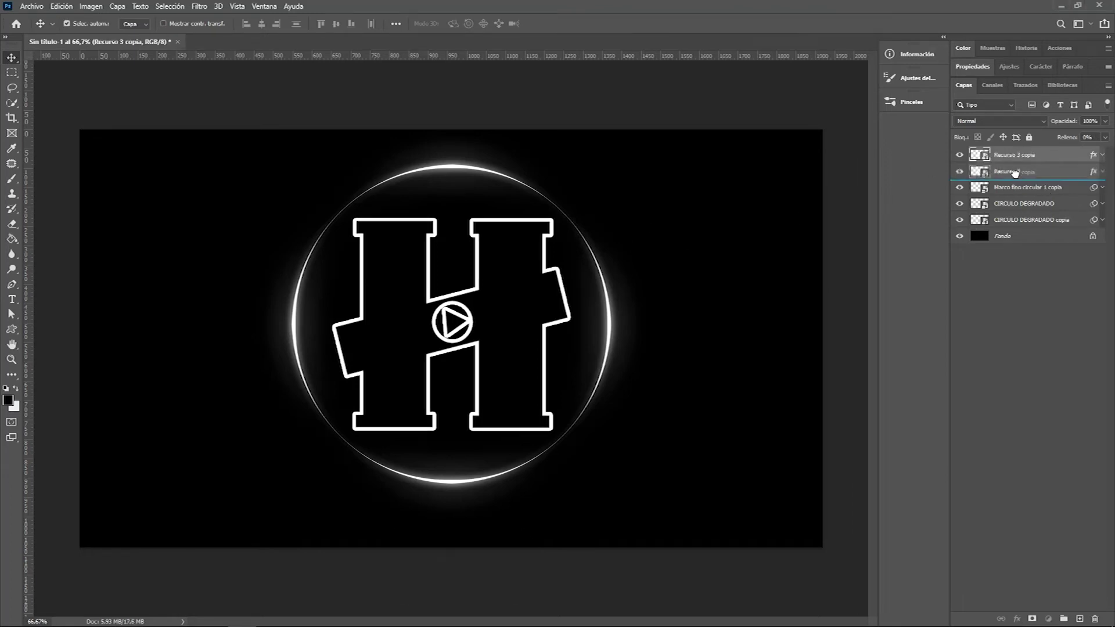
pyautogui.moveTo(1014, 173); pyautogui.dragTo(1105, 187)
pyautogui.doubleClick(1016, 170)
pyautogui.write('DES')
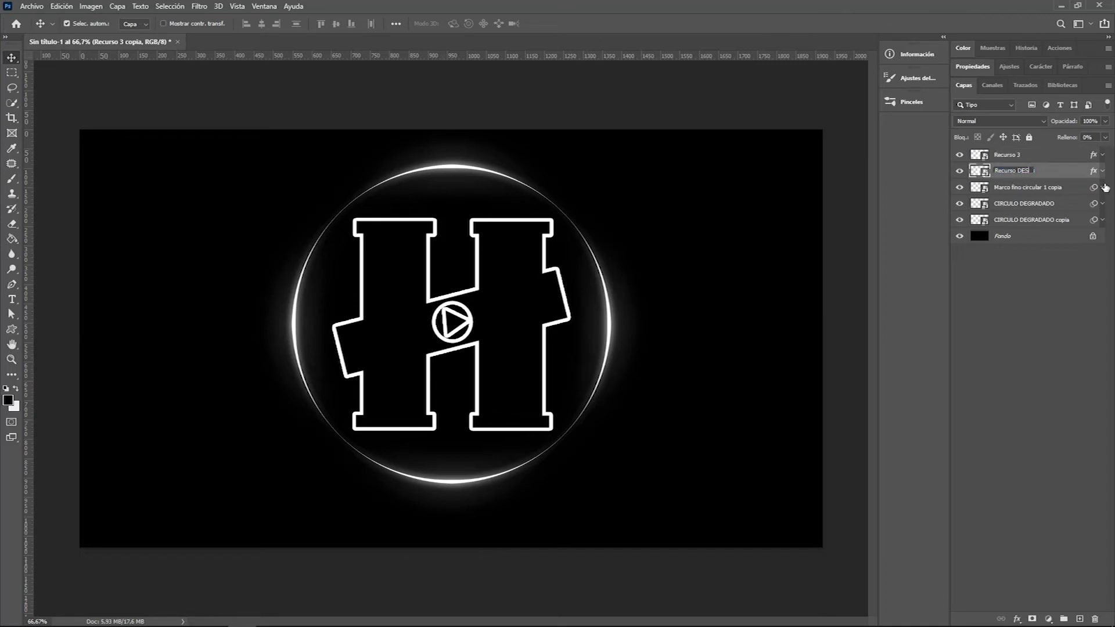
pyautogui.write('ENFOQUE')
pyautogui.click(200, 7)
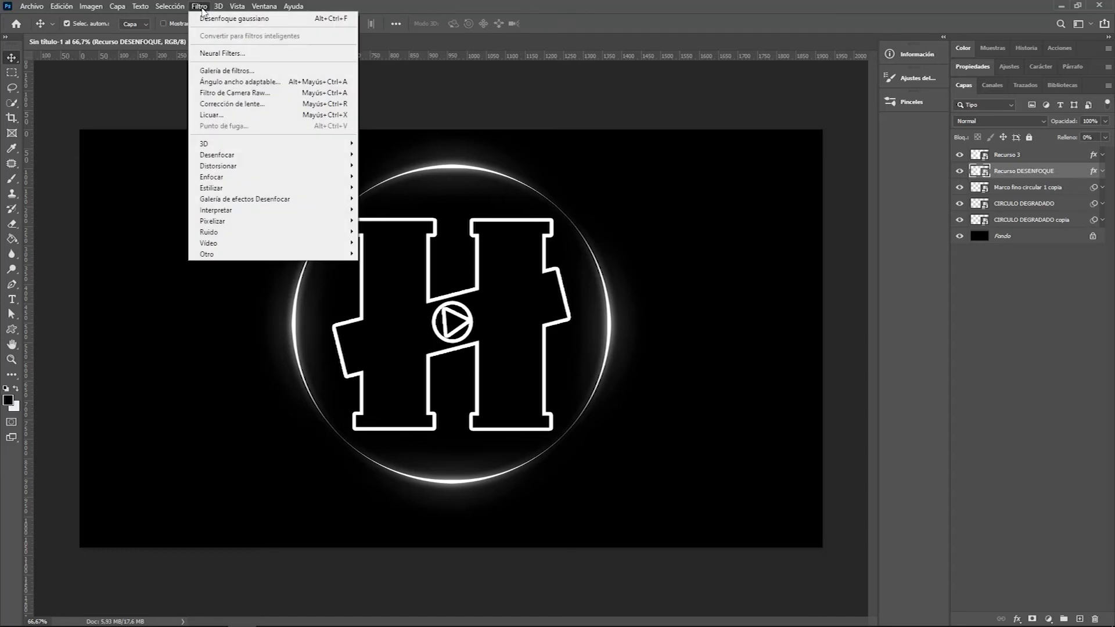
pyautogui.moveTo(217, 154)
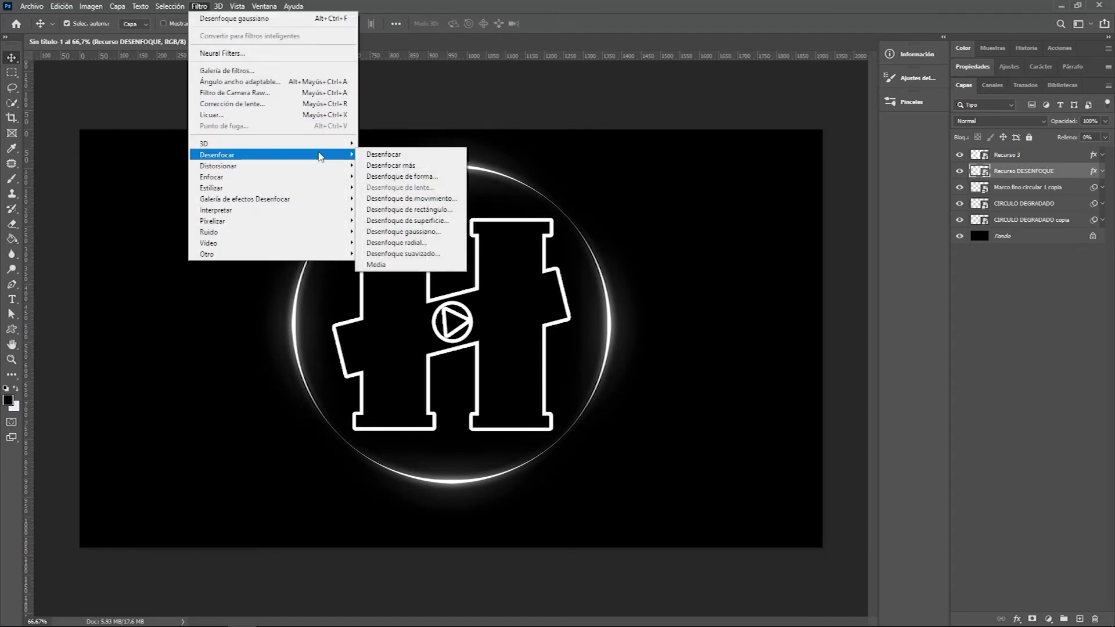
pyautogui.click(436, 235)
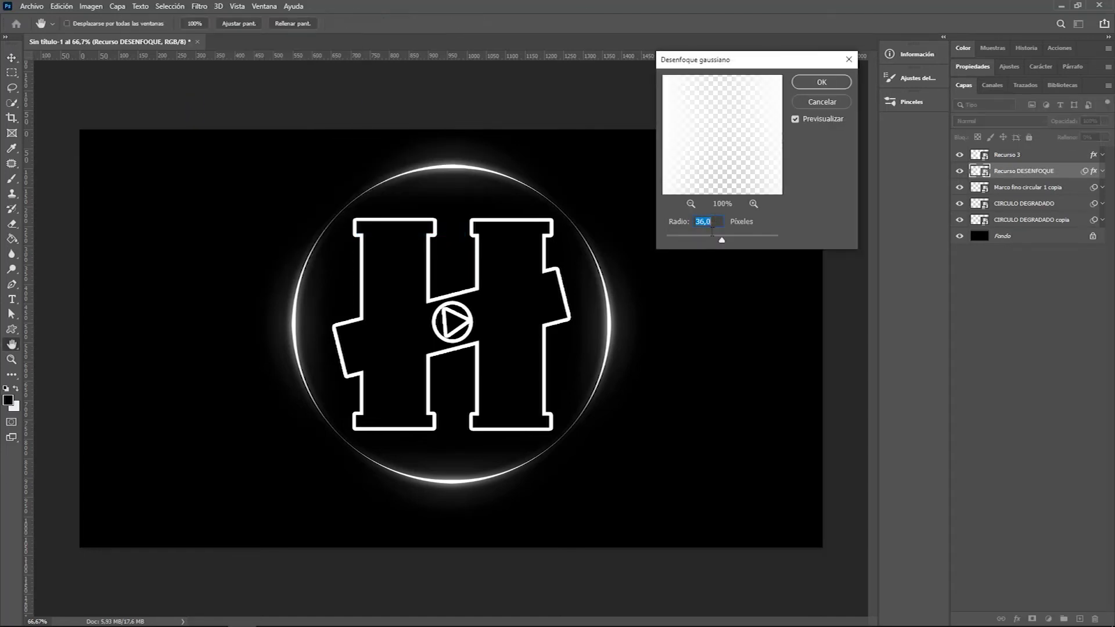
pyautogui.moveTo(719, 241); pyautogui.dragTo(703, 241)
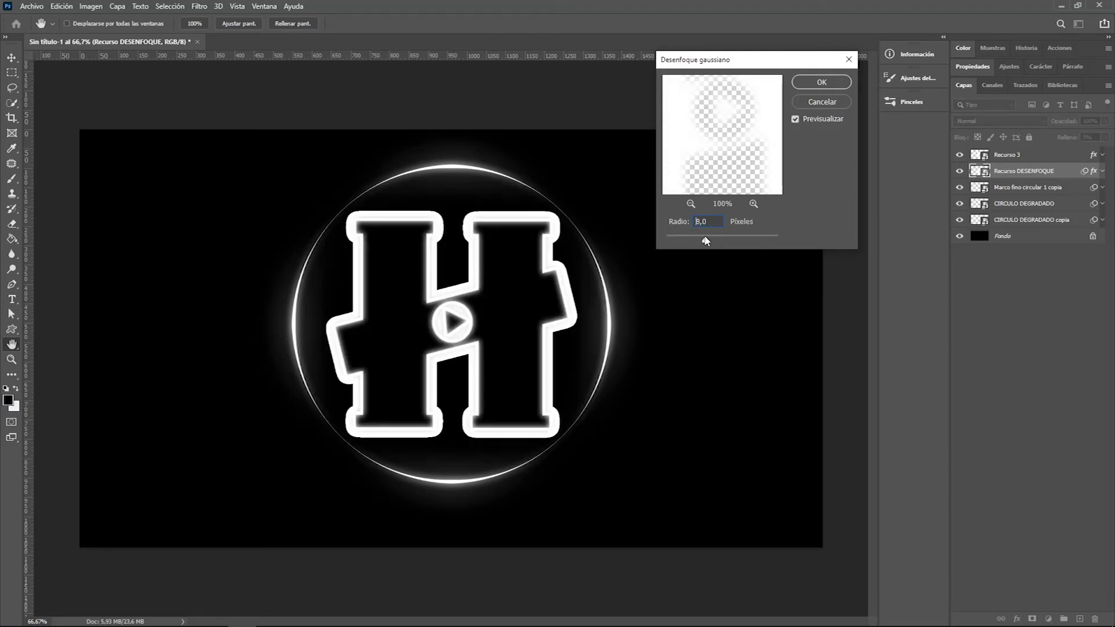
pyautogui.press('Escape')
# Duplicate Recurso DESENFOQUE beneath itself and give the copy a 2,8 px Gaussian blur
pyautogui.hotkey('ctrl', 'j')
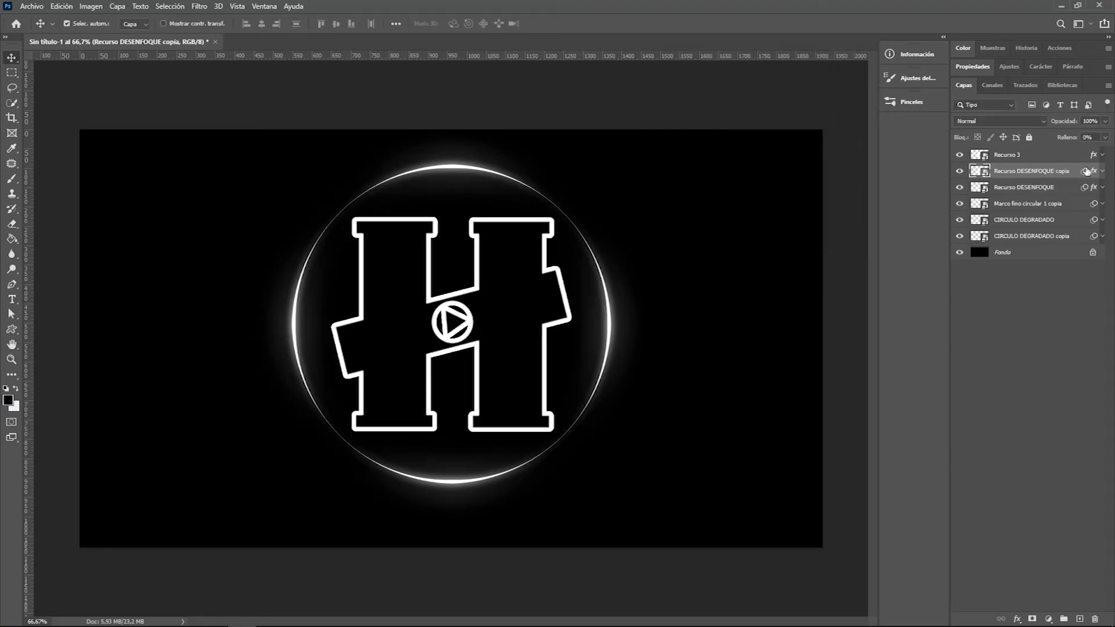
pyautogui.moveTo(1066, 177); pyautogui.dragTo(1063, 193)
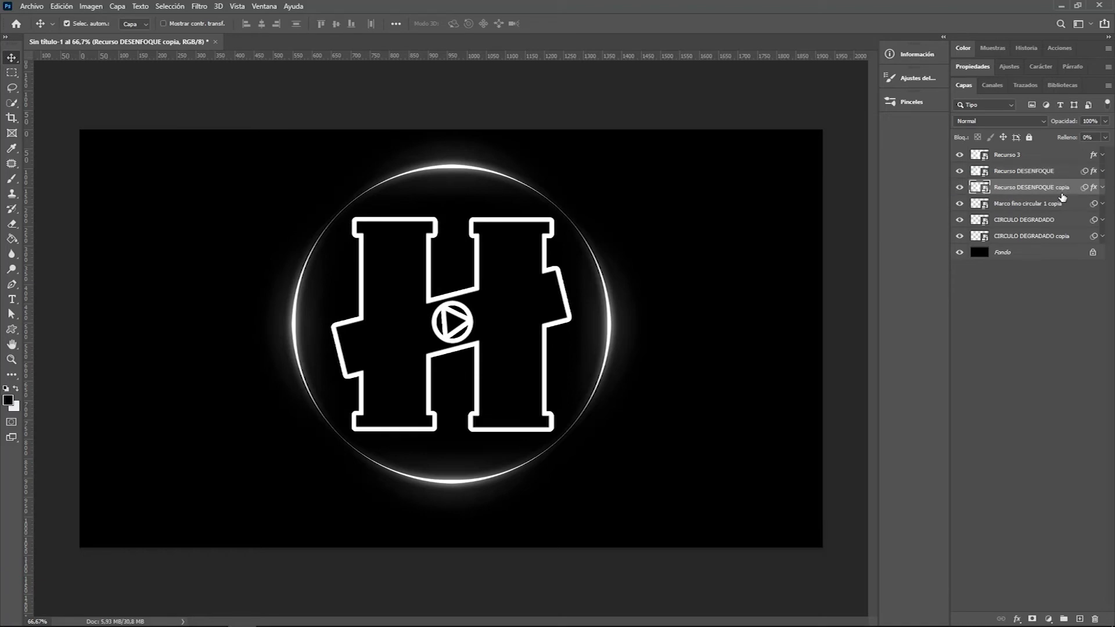
pyautogui.click(201, 7)
pyautogui.moveTo(217, 155)
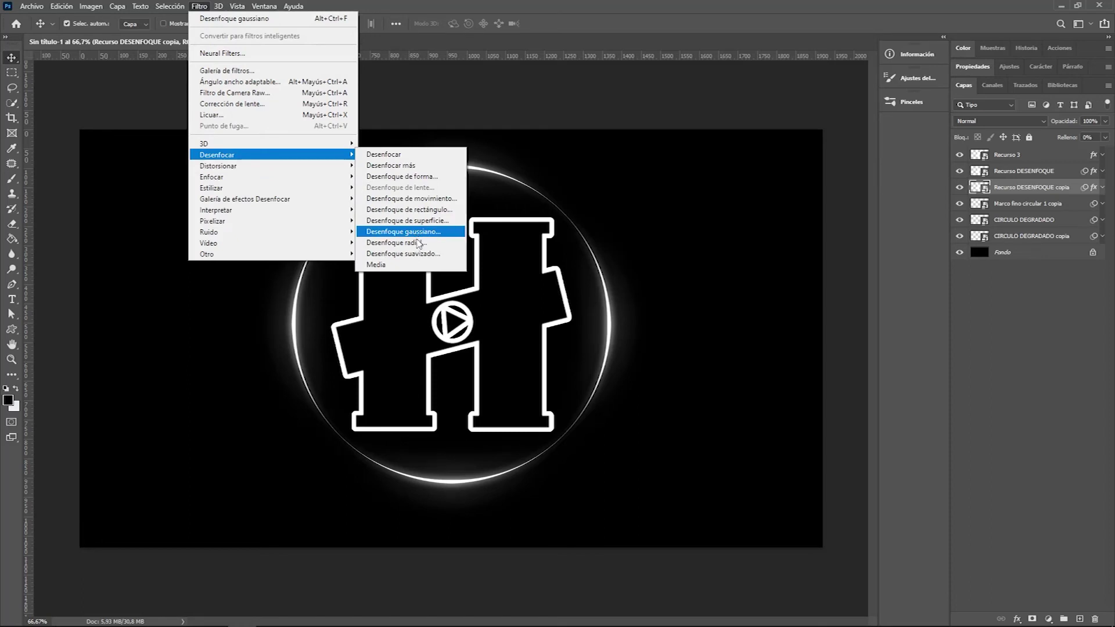
pyautogui.click(402, 231)
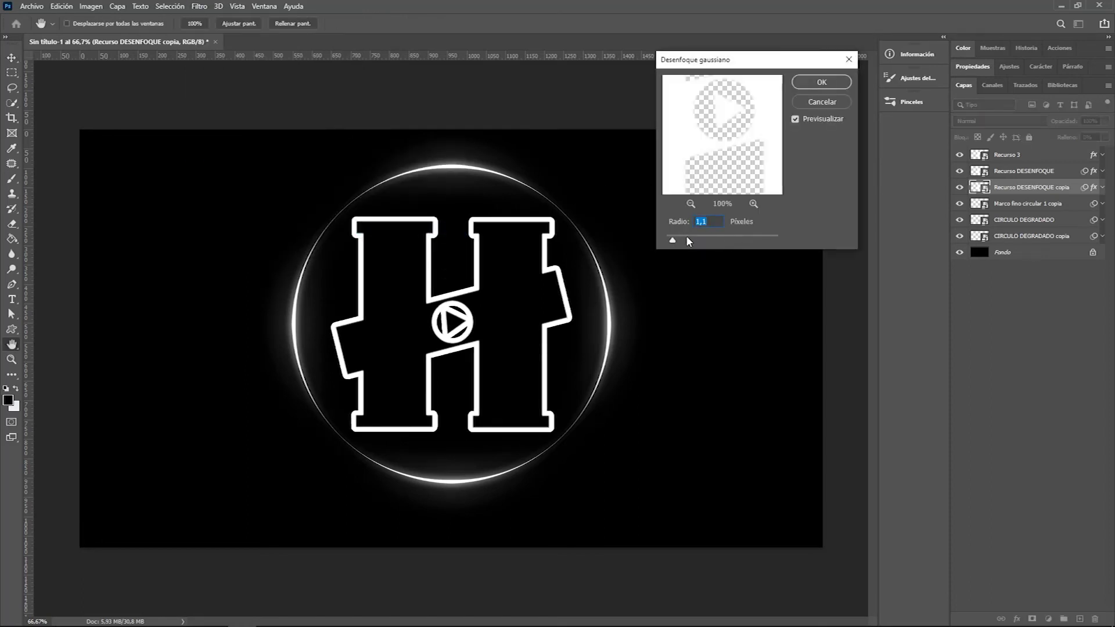
pyautogui.moveTo(687, 237); pyautogui.dragTo(713, 238)
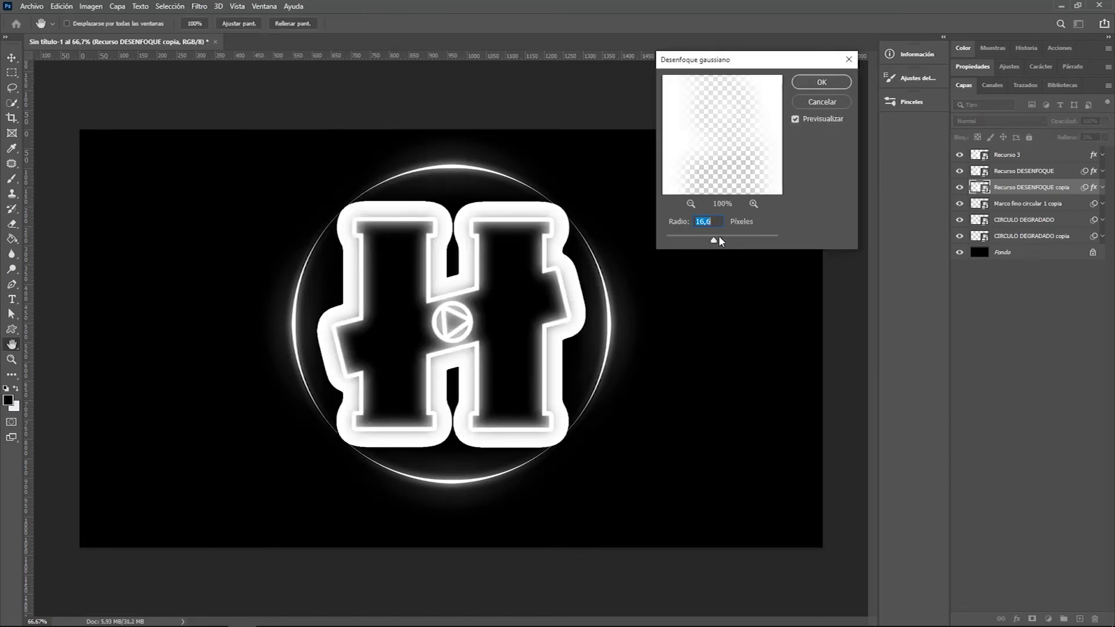
pyautogui.moveTo(734, 240); pyautogui.dragTo(683, 240)
pyautogui.click(818, 83)
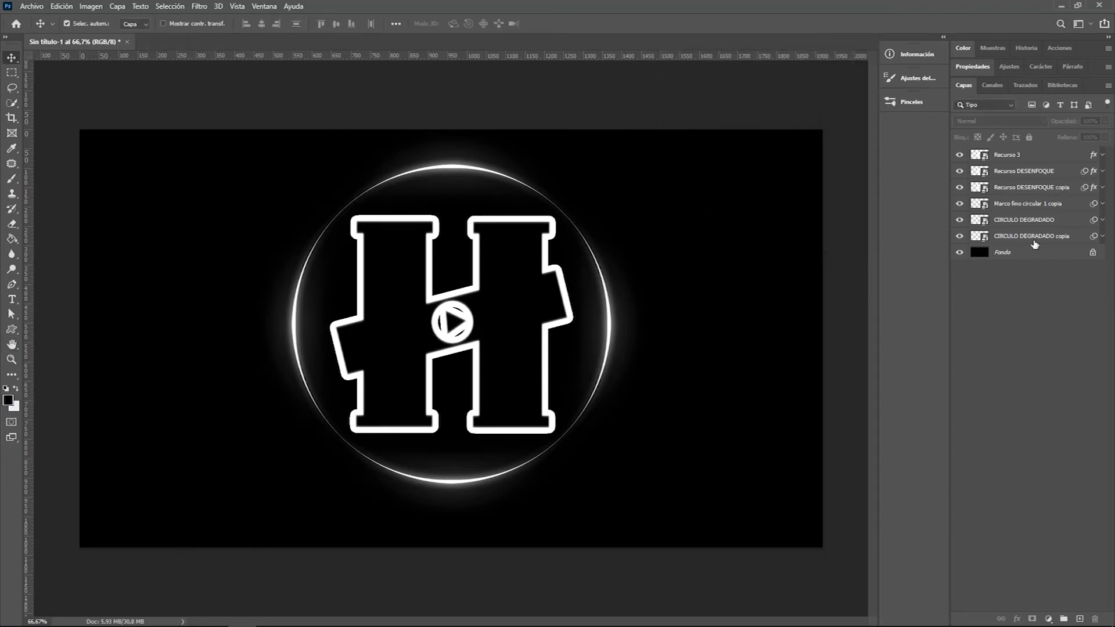
pyautogui.click(1039, 235)
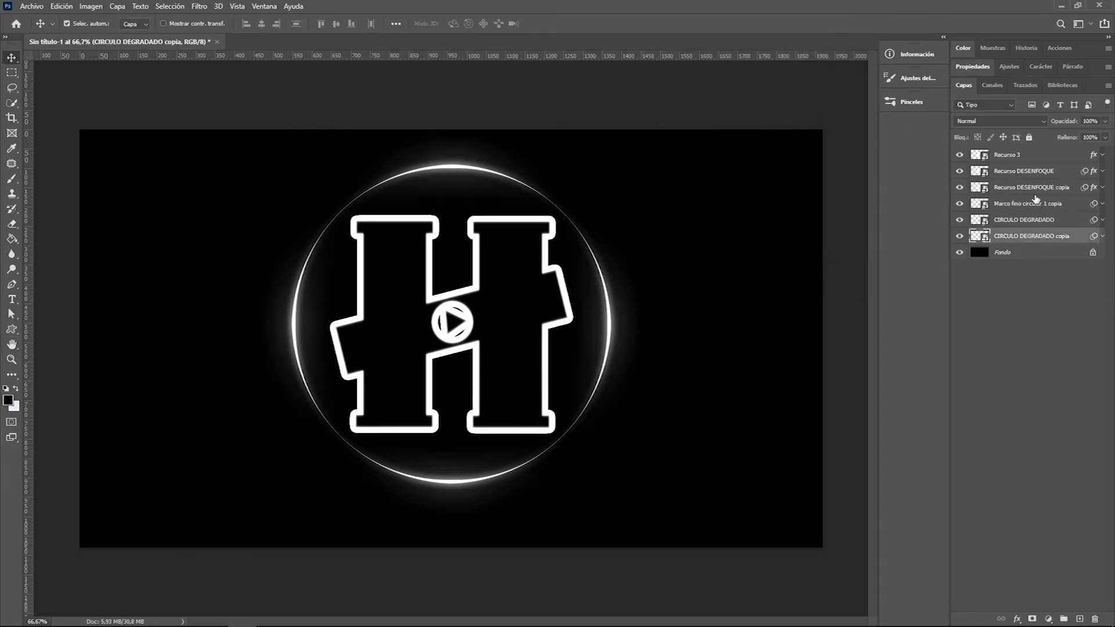
pyautogui.keyDown('shift'); pyautogui.click(1020, 157); pyautogui.keyUp('shift')
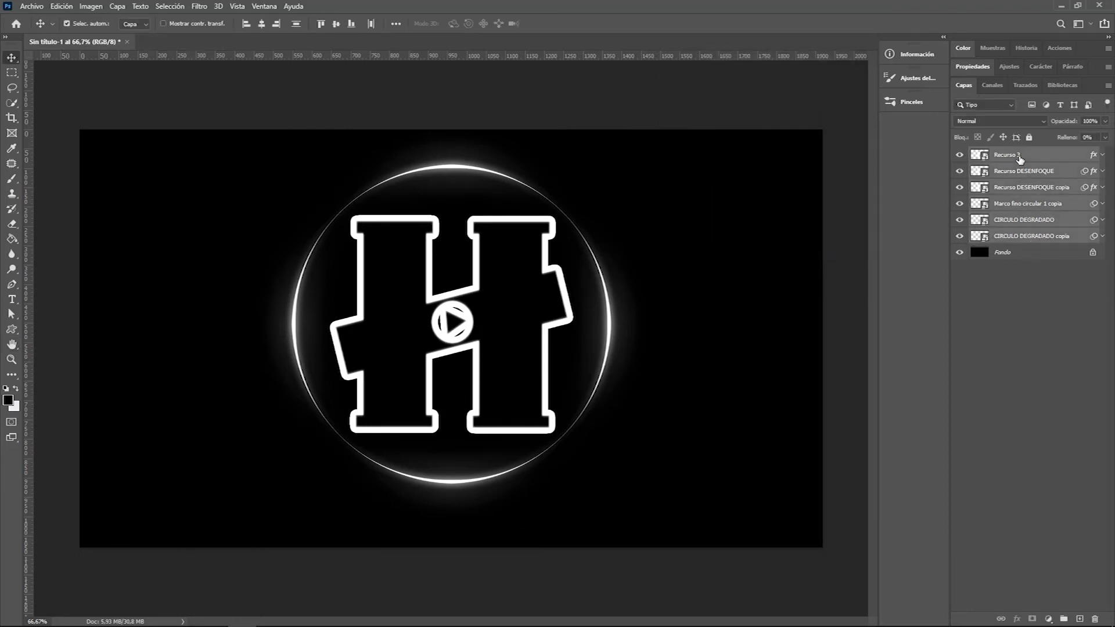
# Group the logo layers into Grupo 1 with an orange-pink-blue-cyan gradient overlay
pyautogui.hotkey('ctrl', 'g')
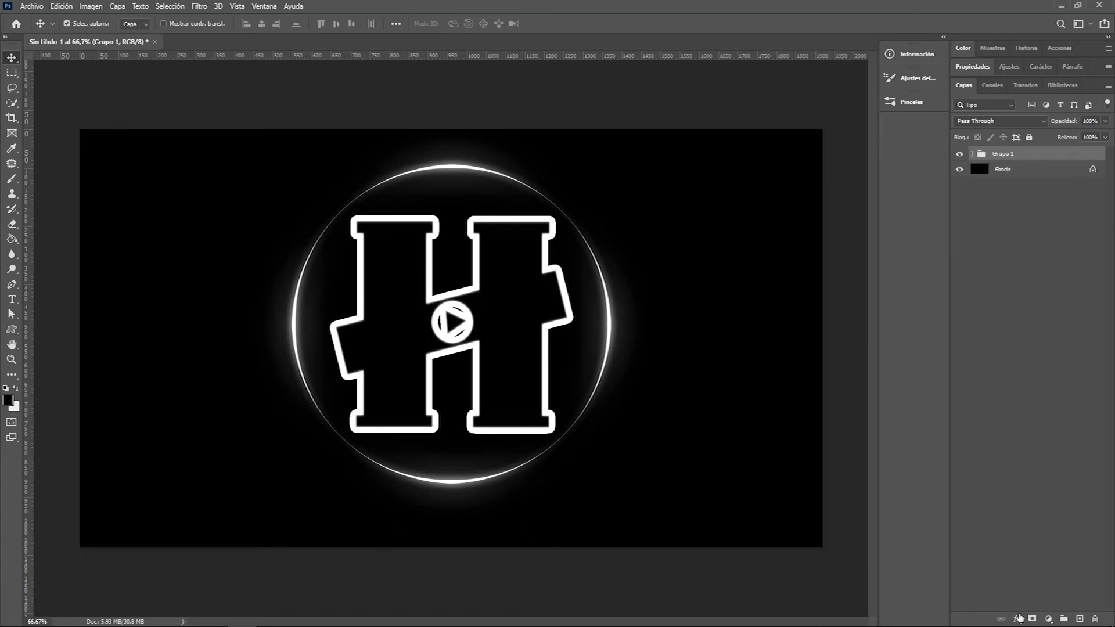
pyautogui.click(1017, 619)
pyautogui.click(1015, 583)
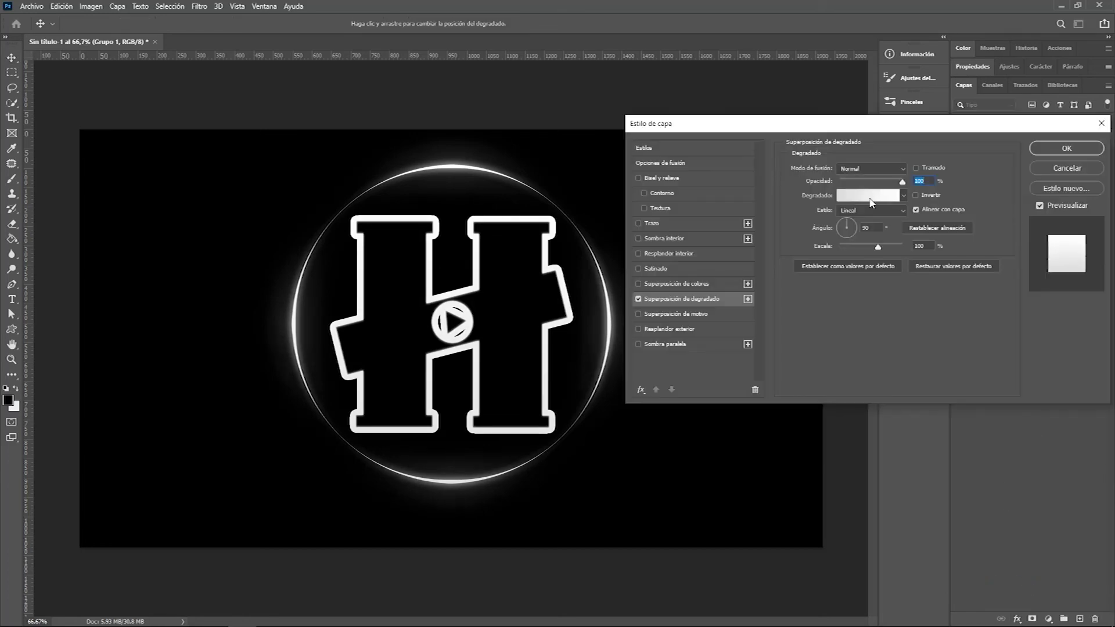
pyautogui.click(871, 197)
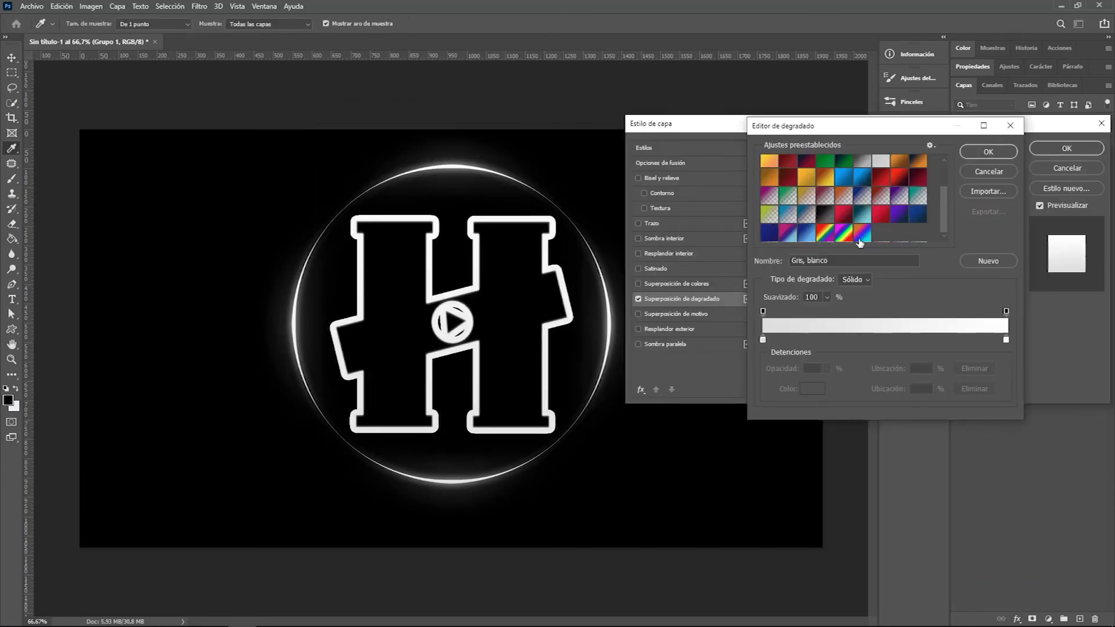
pyautogui.click(844, 235)
pyautogui.click(862, 234)
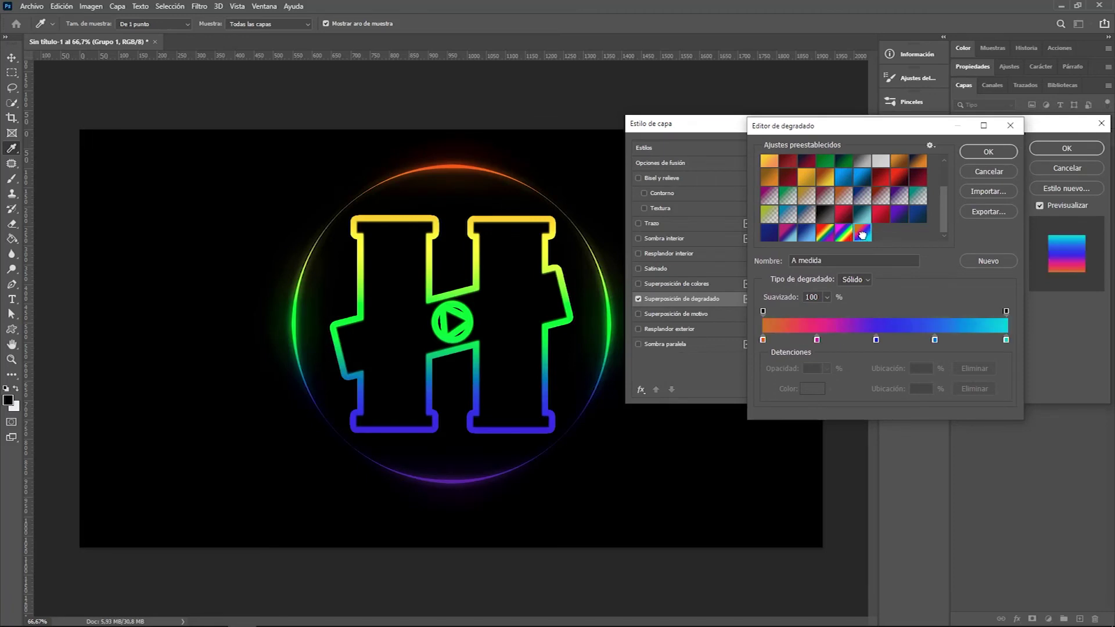
pyautogui.click(992, 152)
# Set the gradient overlay to Linear style at a 47° angle and 99% scale
pyautogui.click(859, 210)
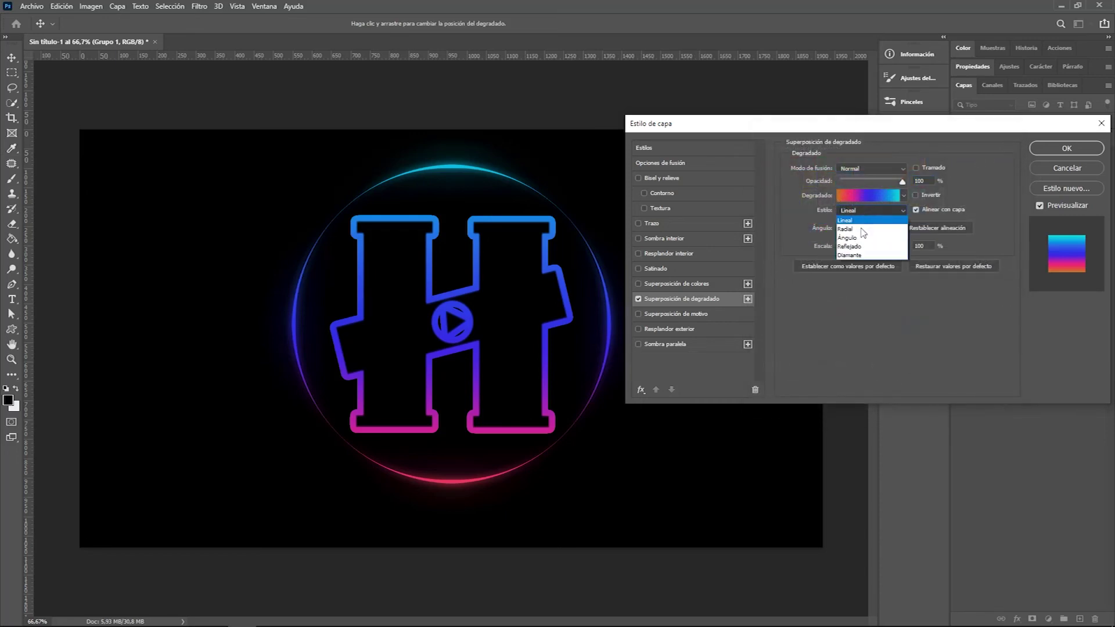
pyautogui.click(862, 227)
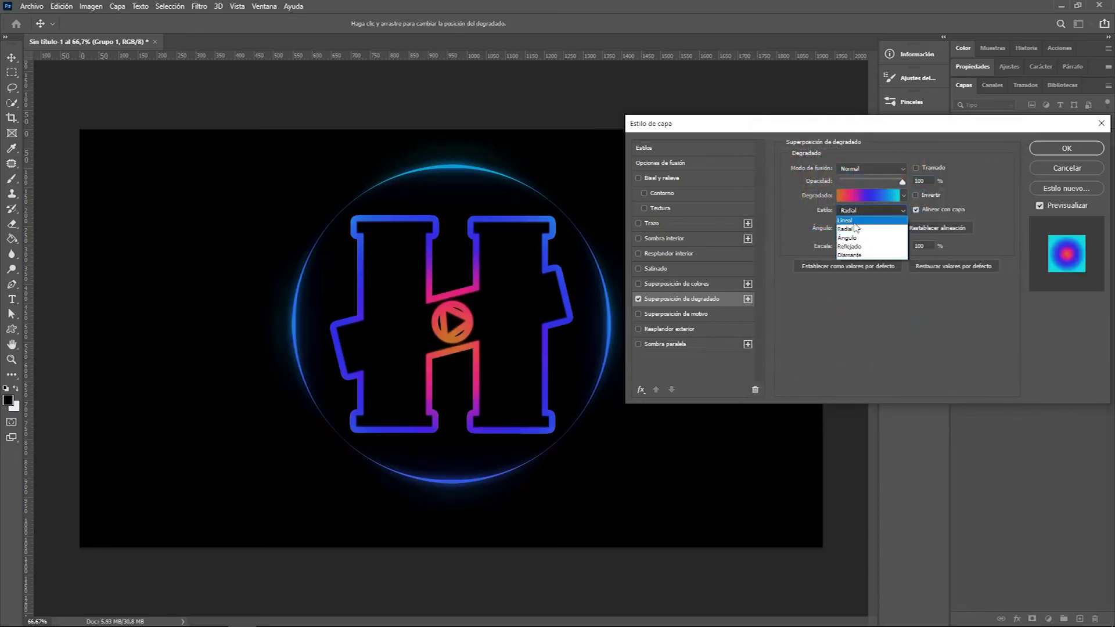
pyautogui.click(846, 220)
pyautogui.click(852, 247)
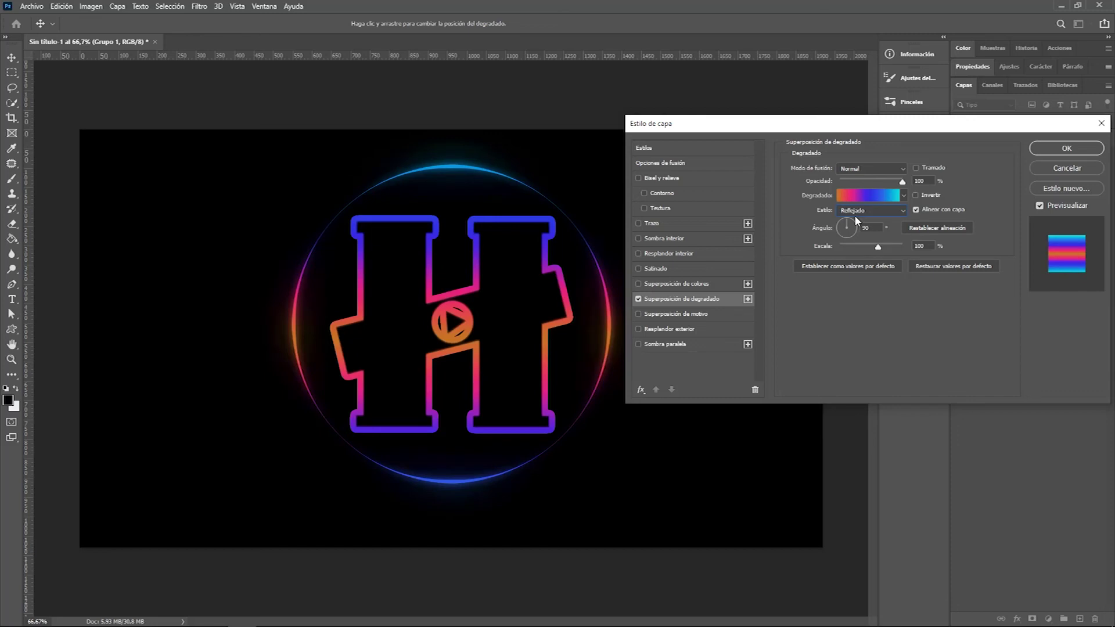
pyautogui.click(865, 210)
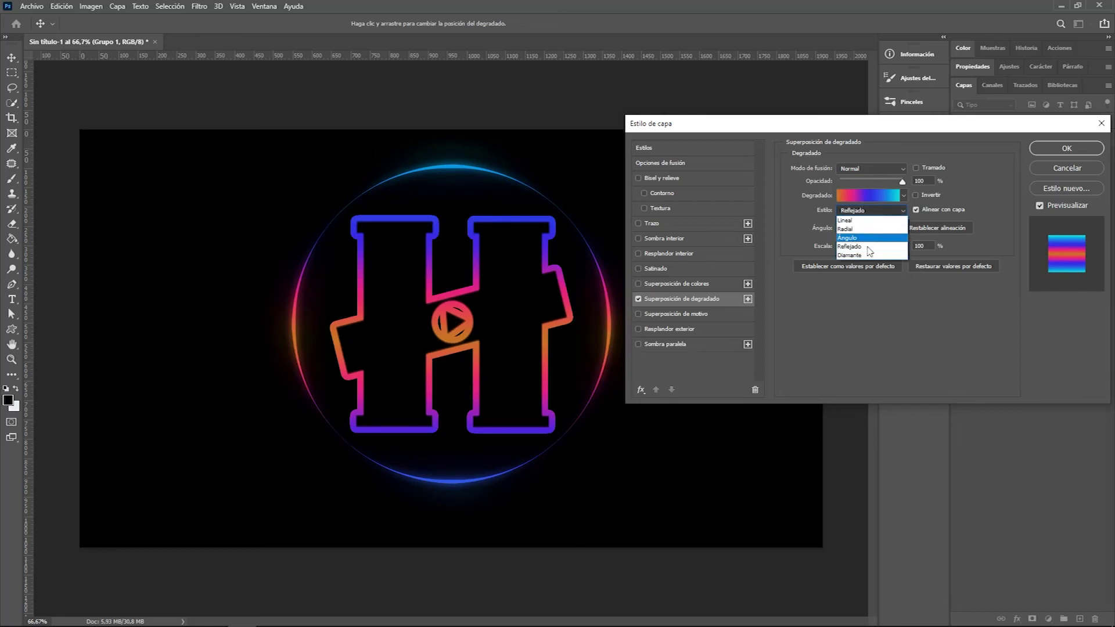
pyautogui.click(870, 252)
pyautogui.moveTo(877, 249)
pyautogui.mouseDown()
pyautogui.moveTo(864, 245)
pyautogui.moveTo(877, 248)
pyautogui.mouseUp()
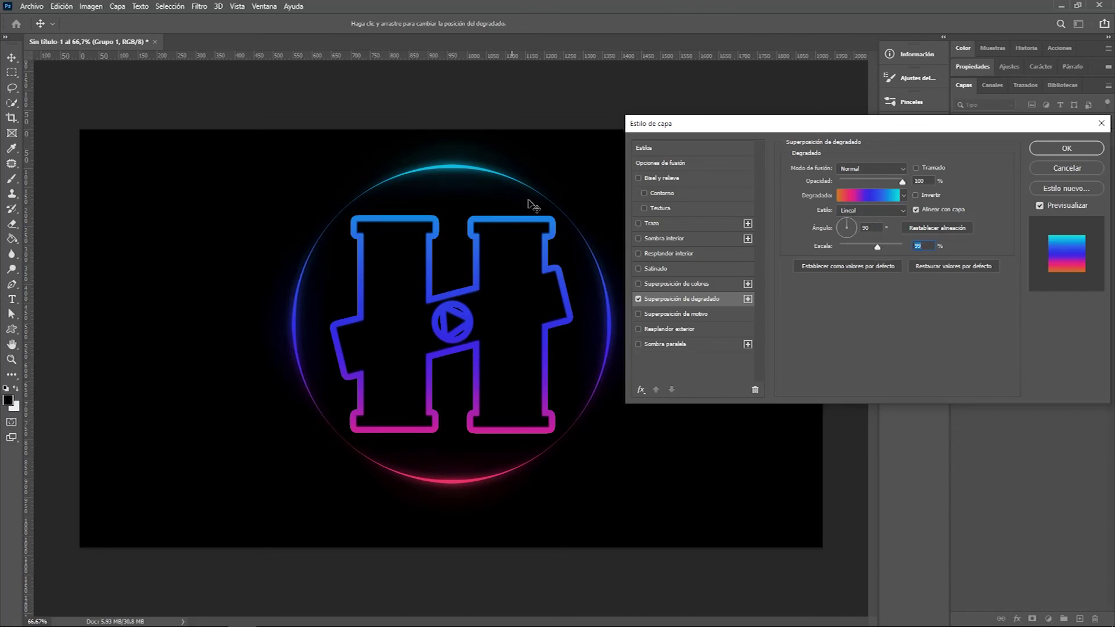
pyautogui.moveTo(850, 227); pyautogui.dragTo(854, 222)
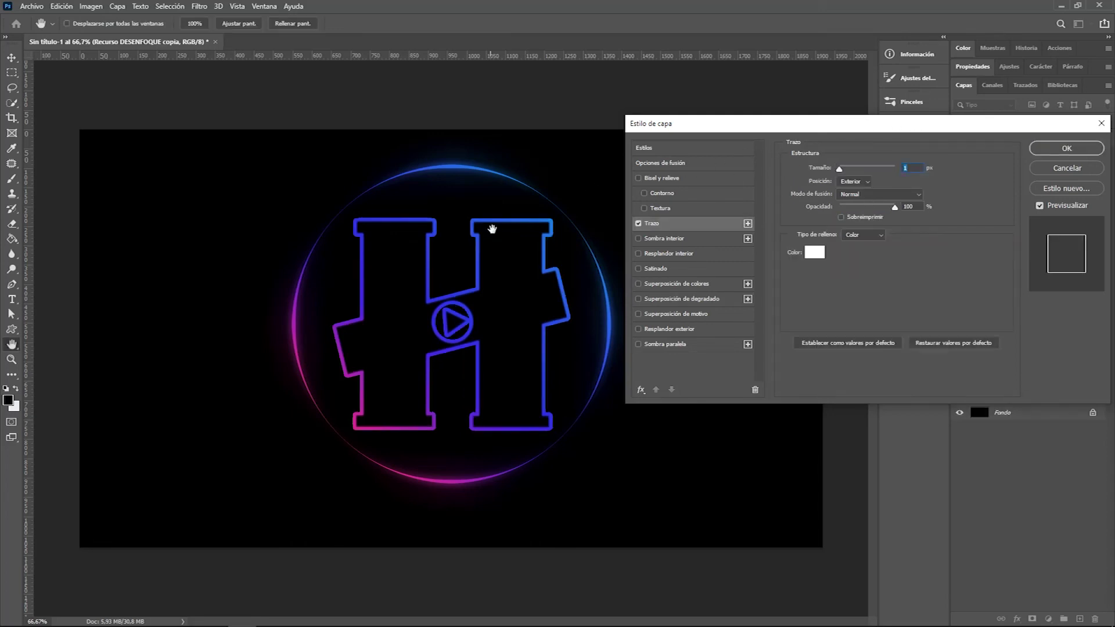
# Apply the layer style with the gradient overlay angle tilted to about 29°
pyautogui.click(1083, 150)
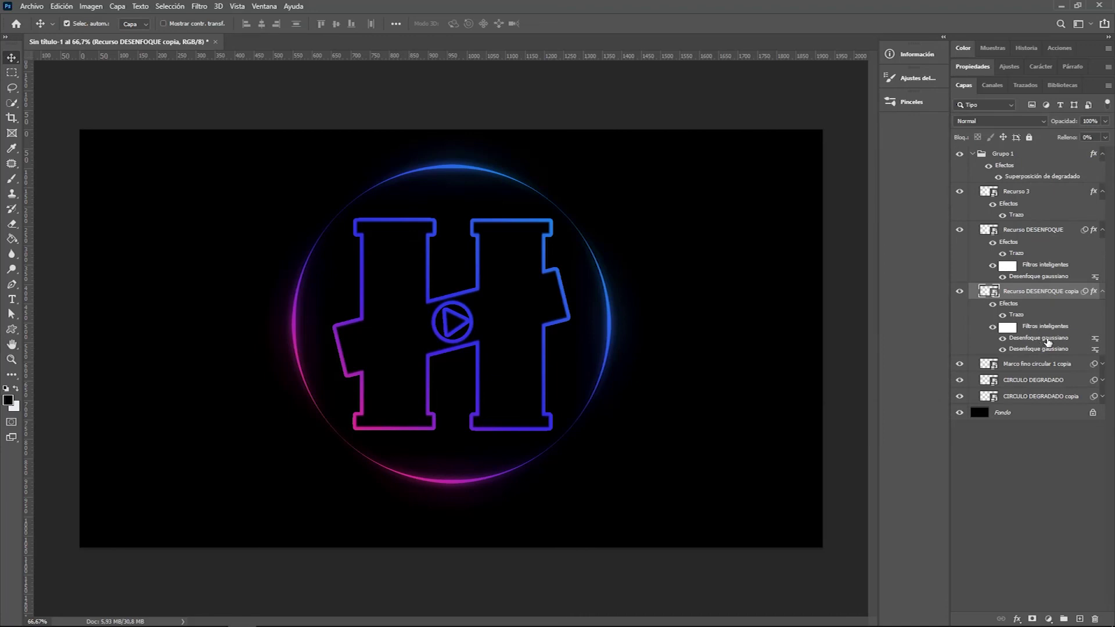
pyautogui.click(821, 169)
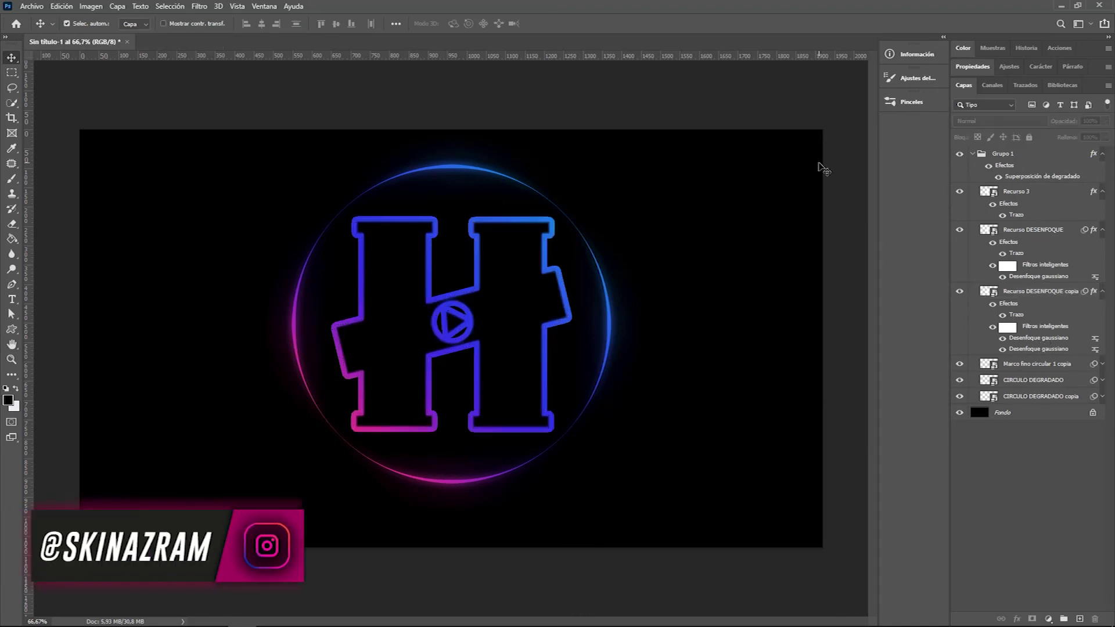